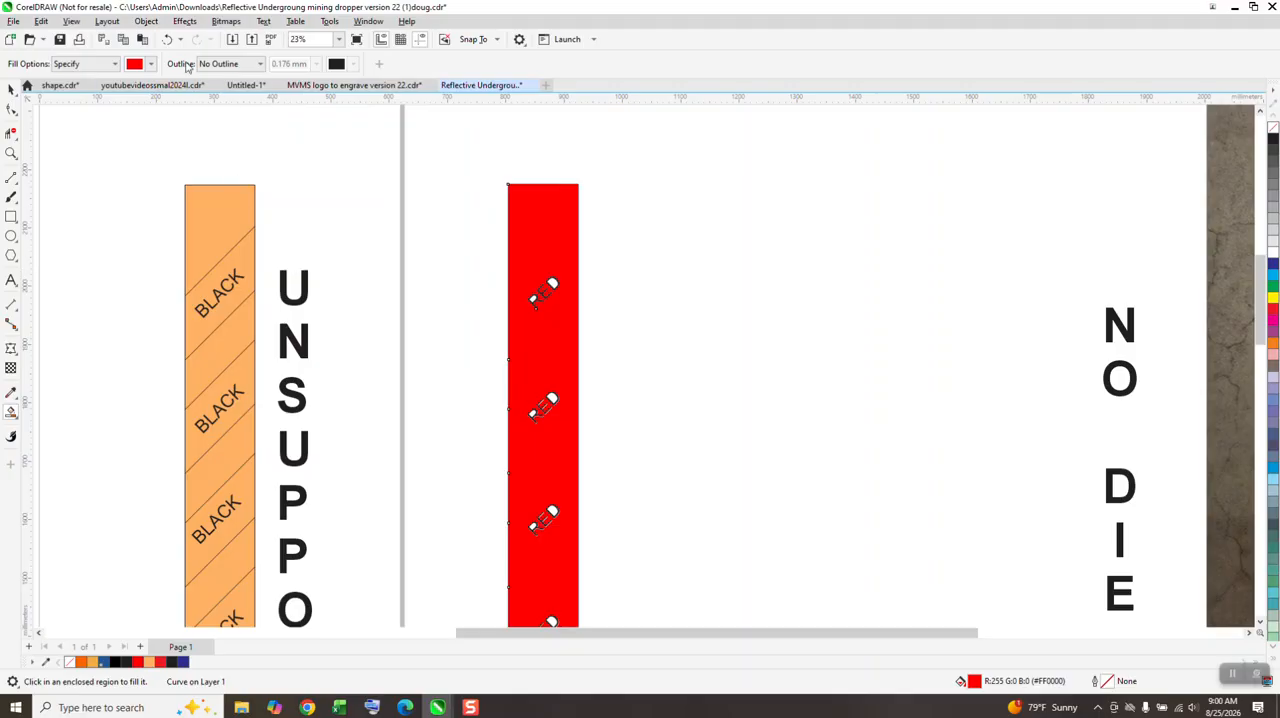
Step: Undo the red fill on the strip and examine where a diagonal line ends at the strip's edge
click(168, 40)
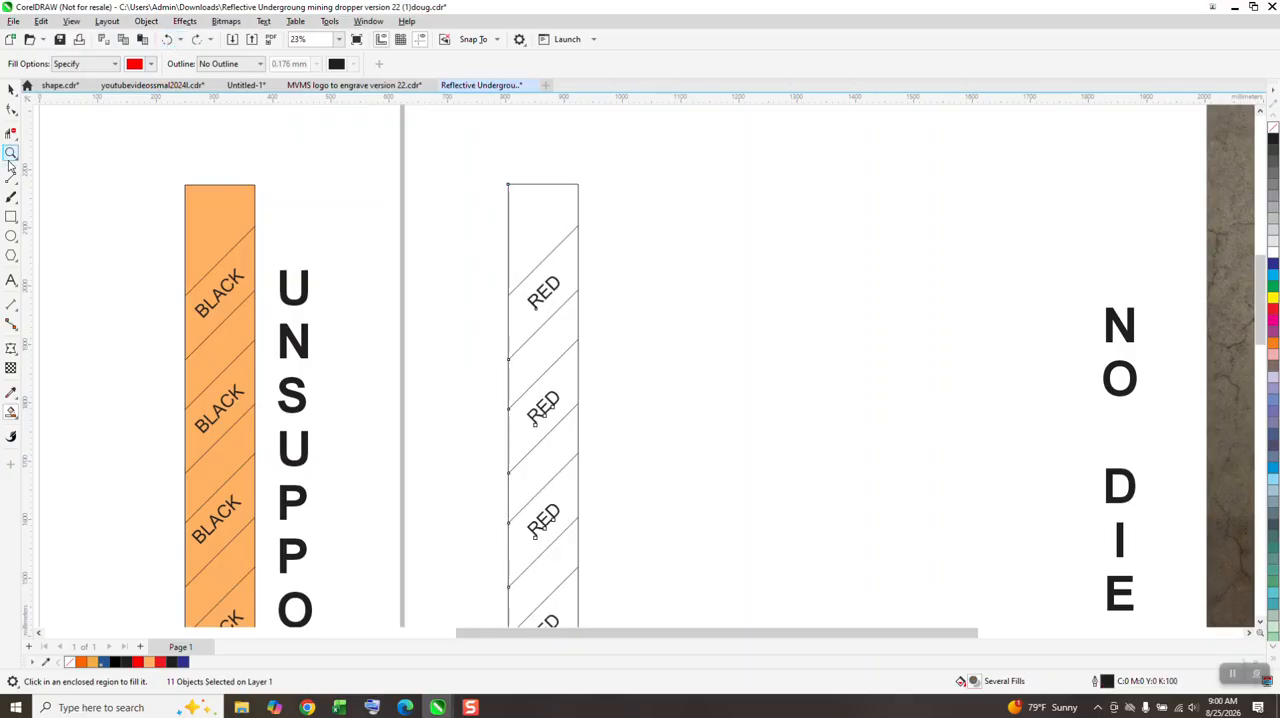
key(z)
drag(522, 313, 624, 358)
scroll(562, 364, down, 1)
scroll(440, 295, down, 9)
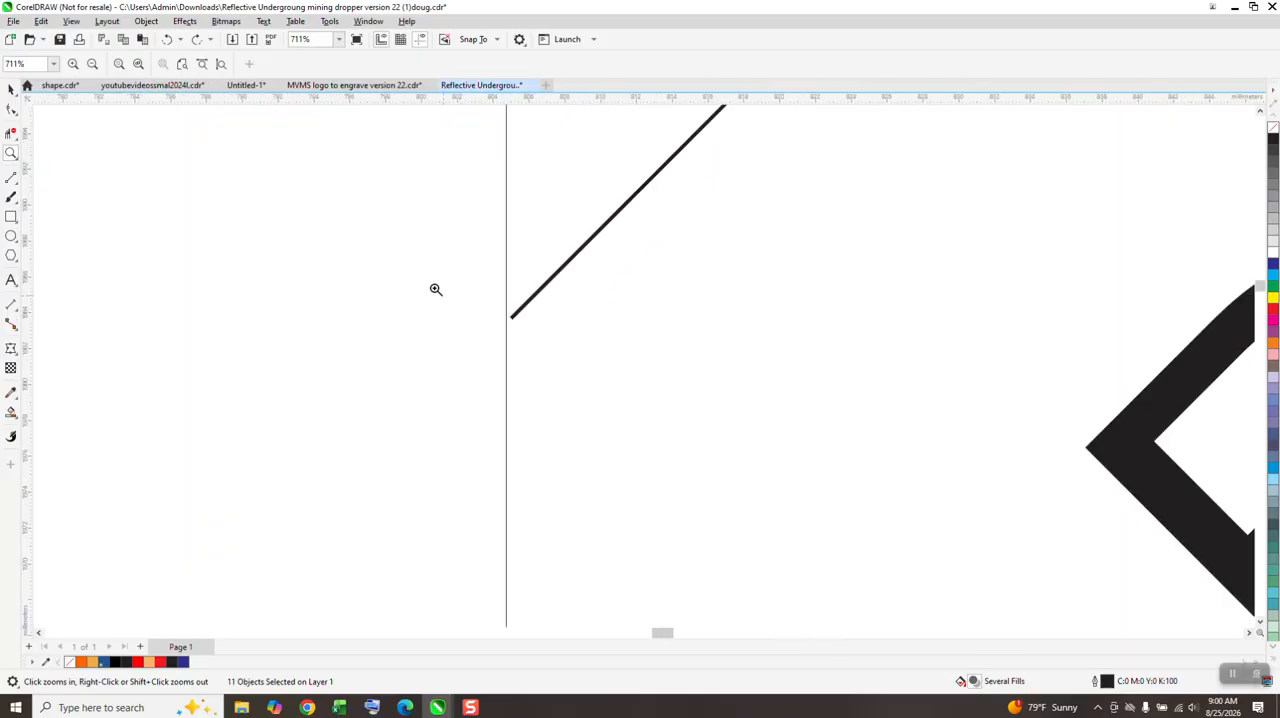
scroll(388, 330, down, 1)
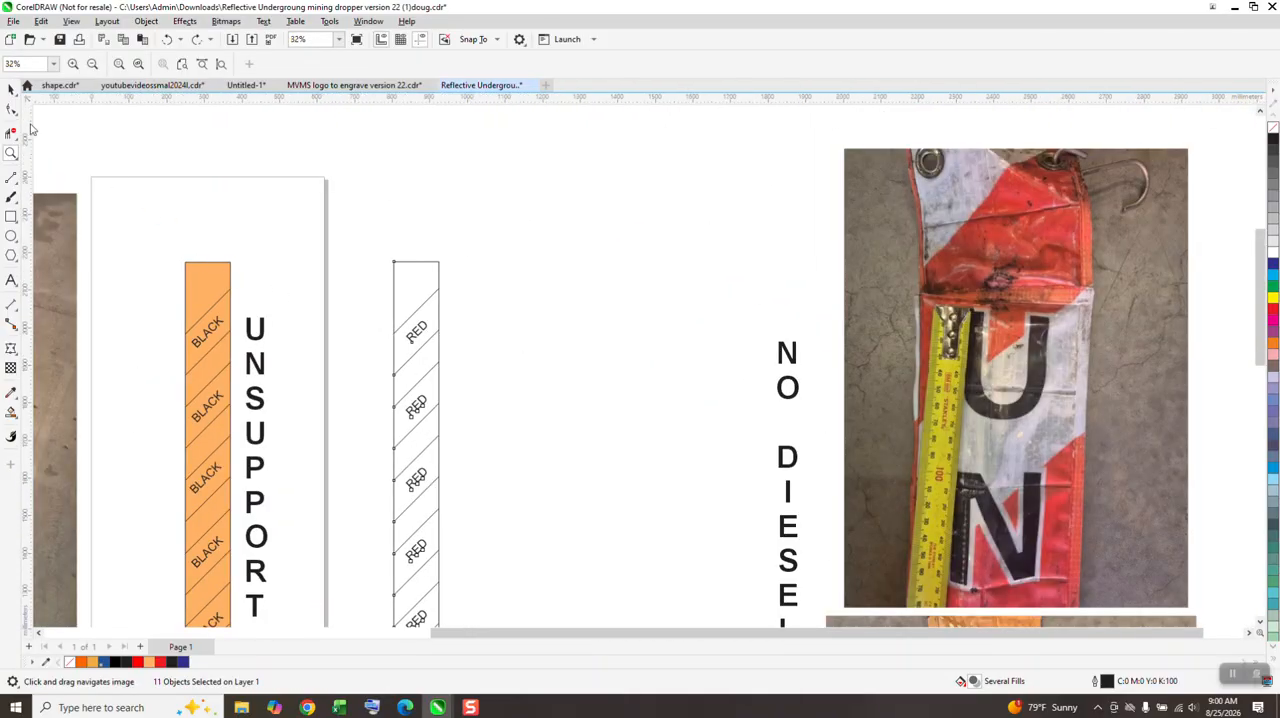
Step: Move the grouped outline strip with its diagonal lines 255 mm to the right, clear of the RED labels
click(11, 90)
click(418, 228)
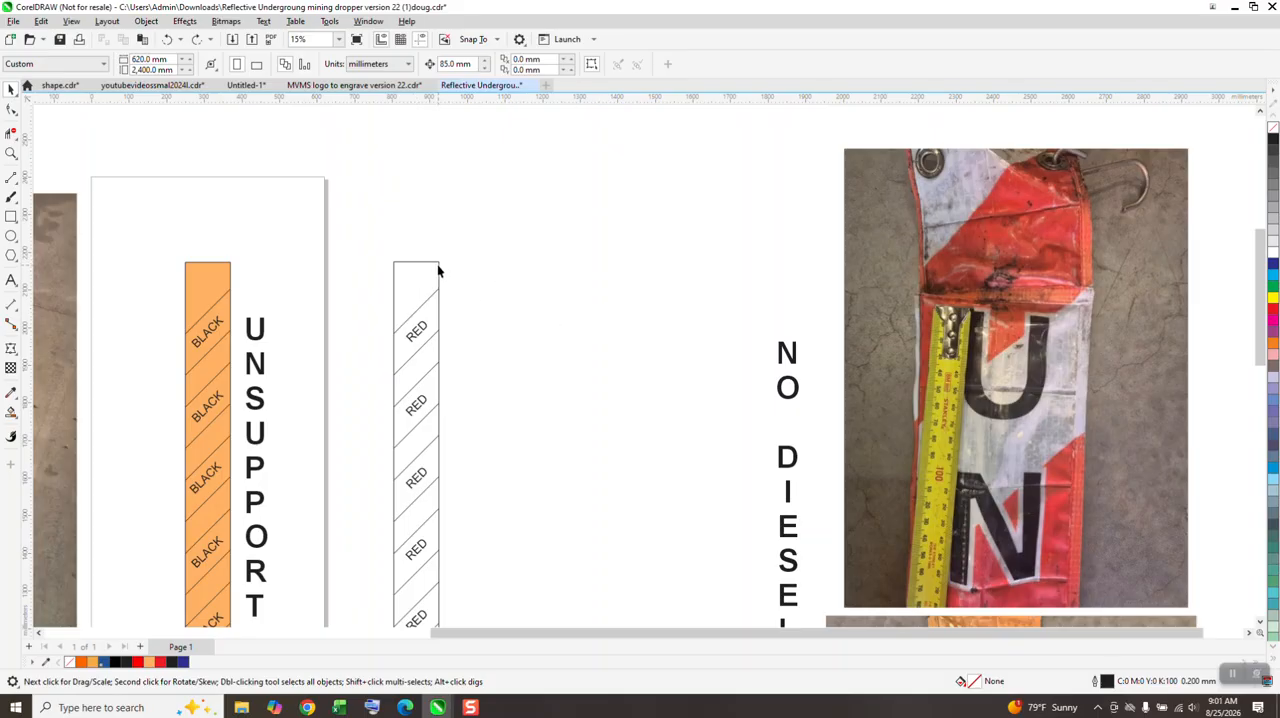
click(438, 267)
key(Right)
key(Right)
key(Right)
scroll(405, 317, down, 2)
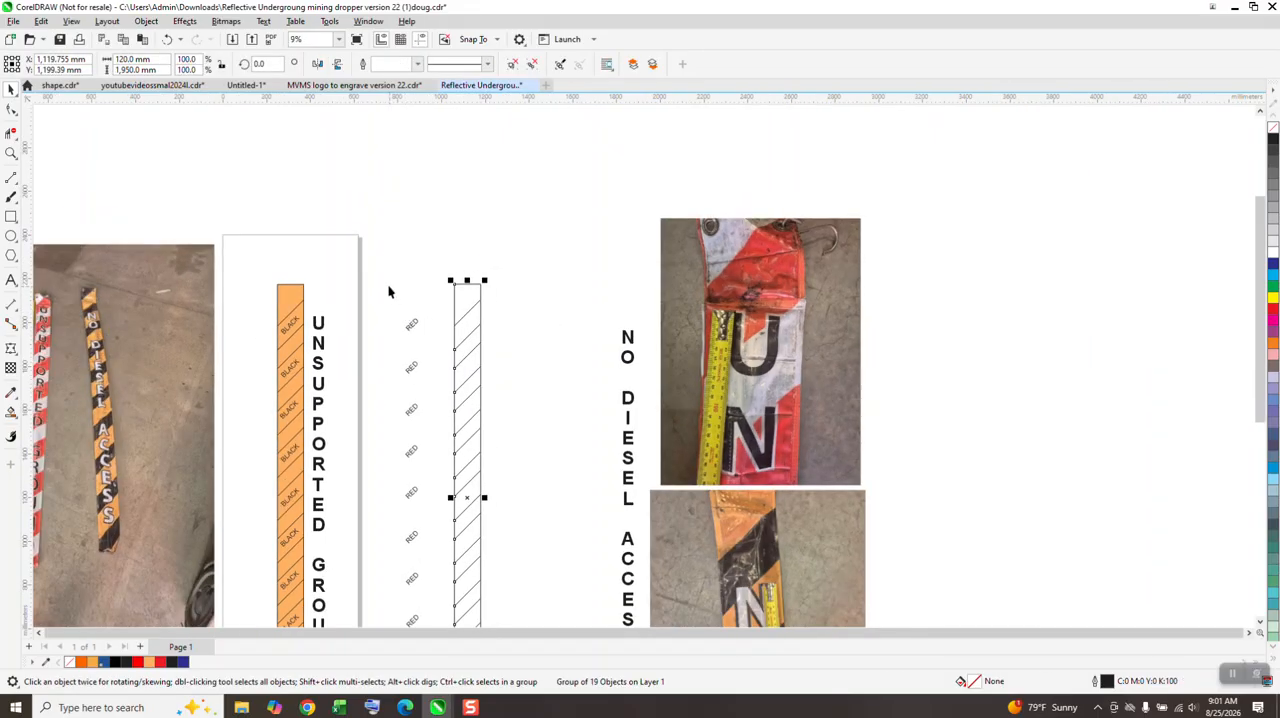
Step: Group the ten RED labels
scroll(389, 292, down, 1)
drag(422, 580, 426, 570)
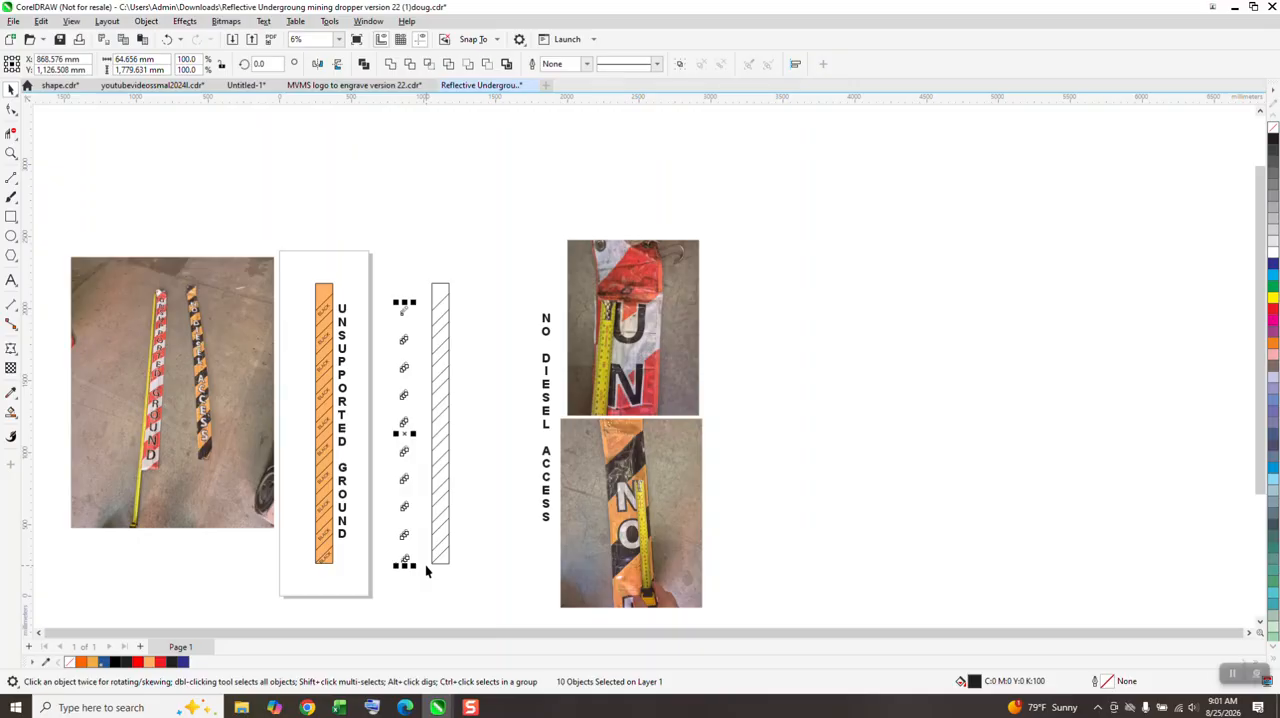
key(ctrl+g)
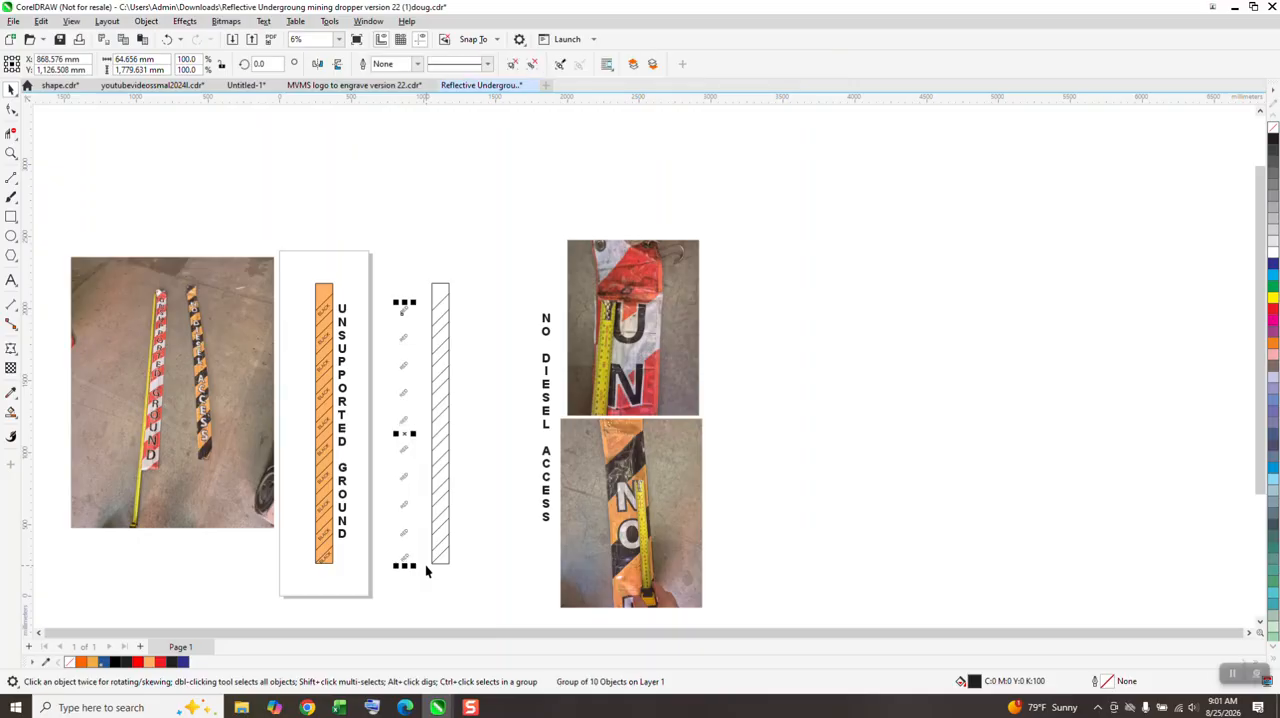
Step: Ungroup the outline strip so its rectangle and diagonal lines are separate objects
click(11, 153)
drag(403, 300, 463, 305)
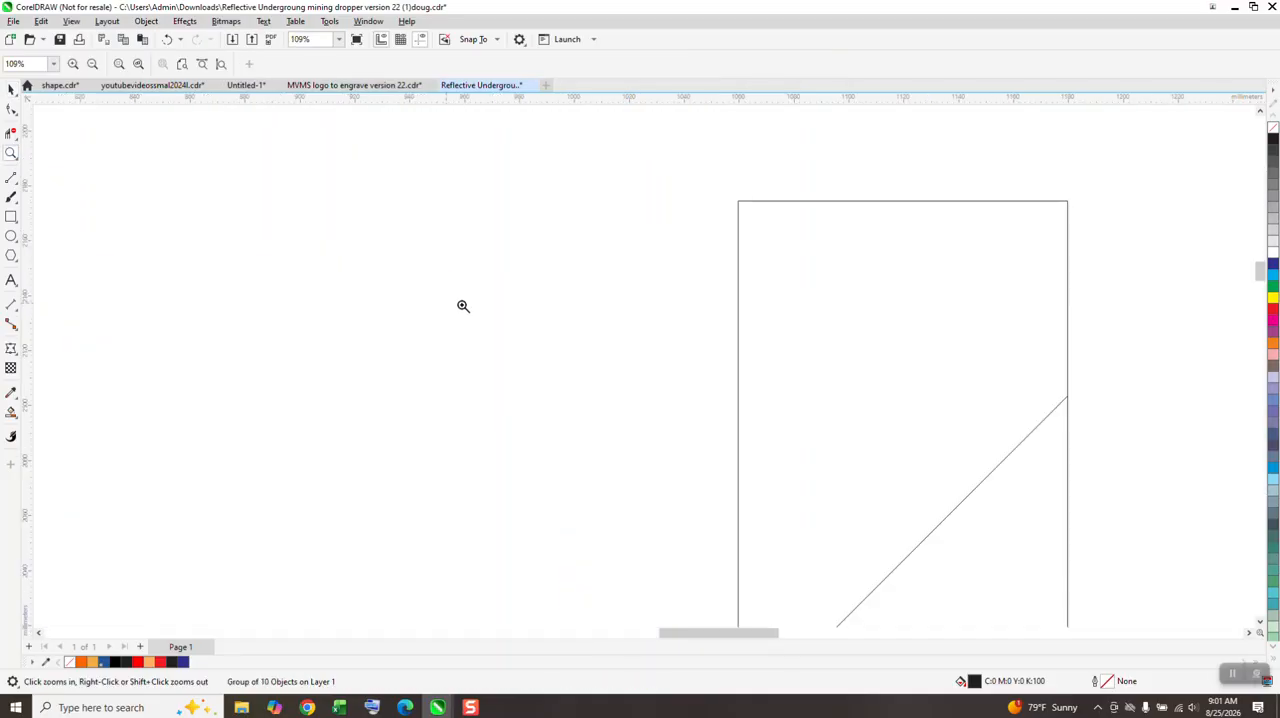
click(11, 89)
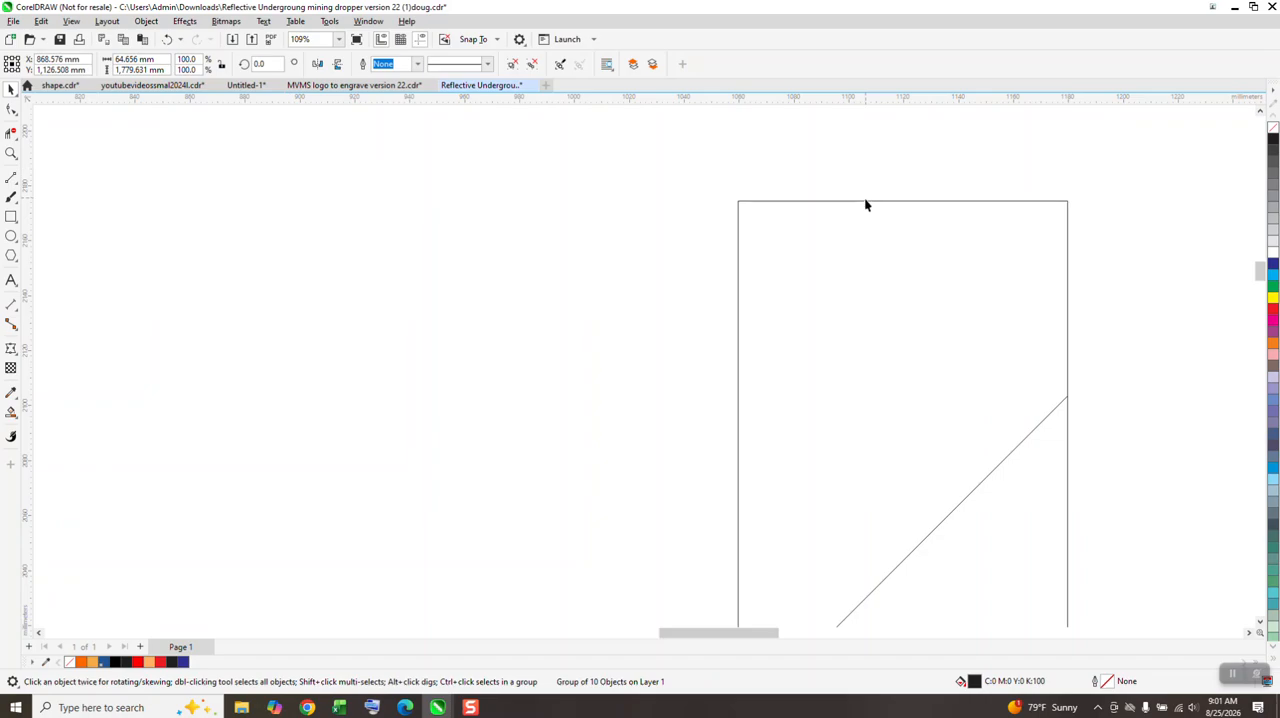
click(864, 197)
scroll(207, 154, down, 5)
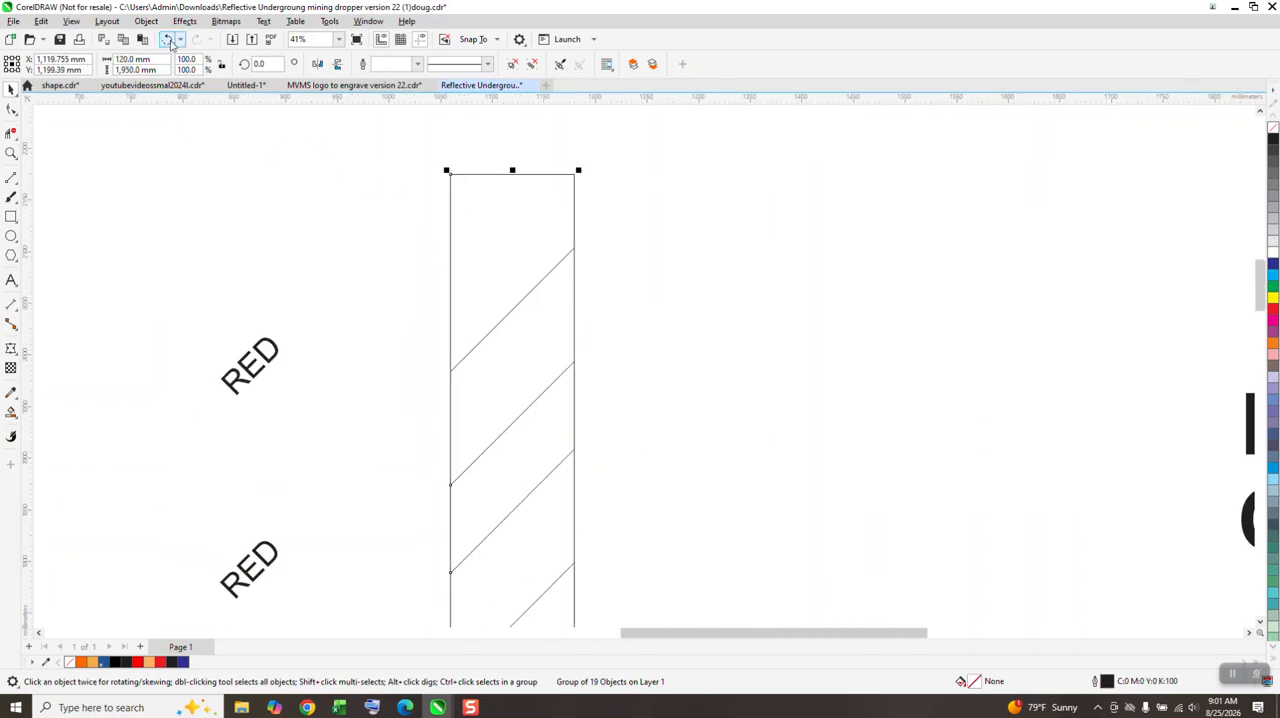
click(147, 22)
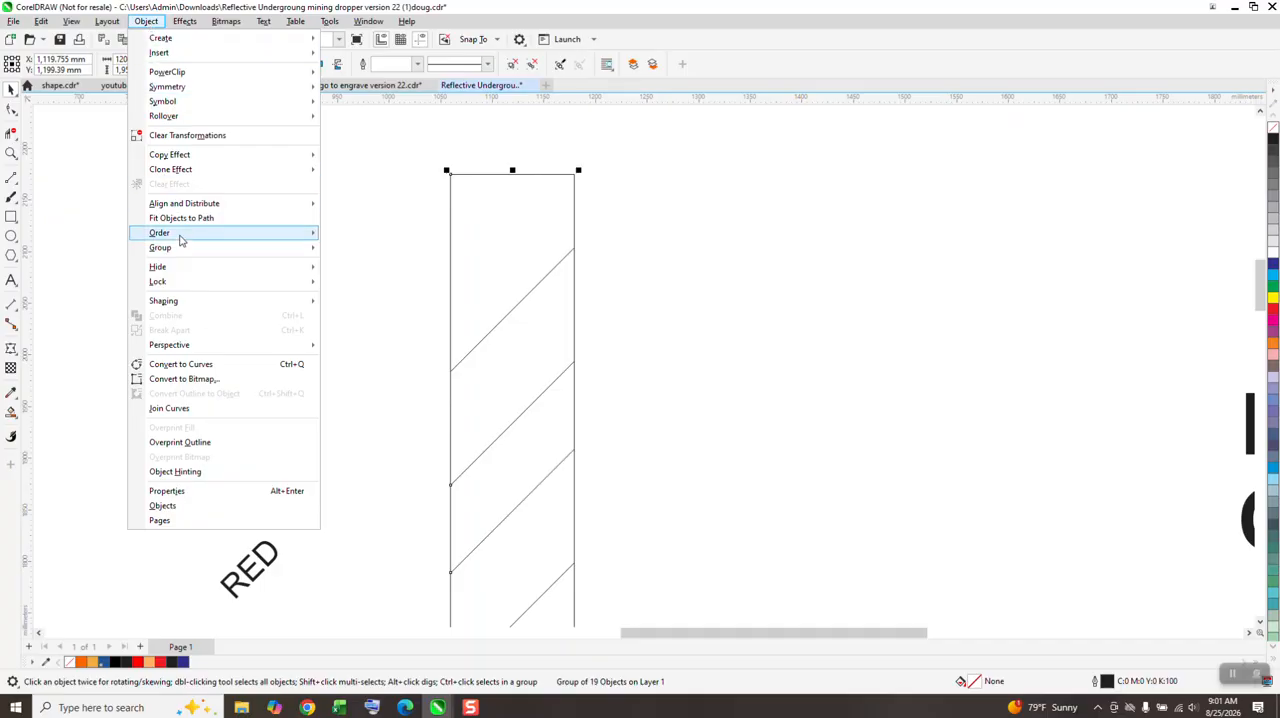
mouse_move(183, 247)
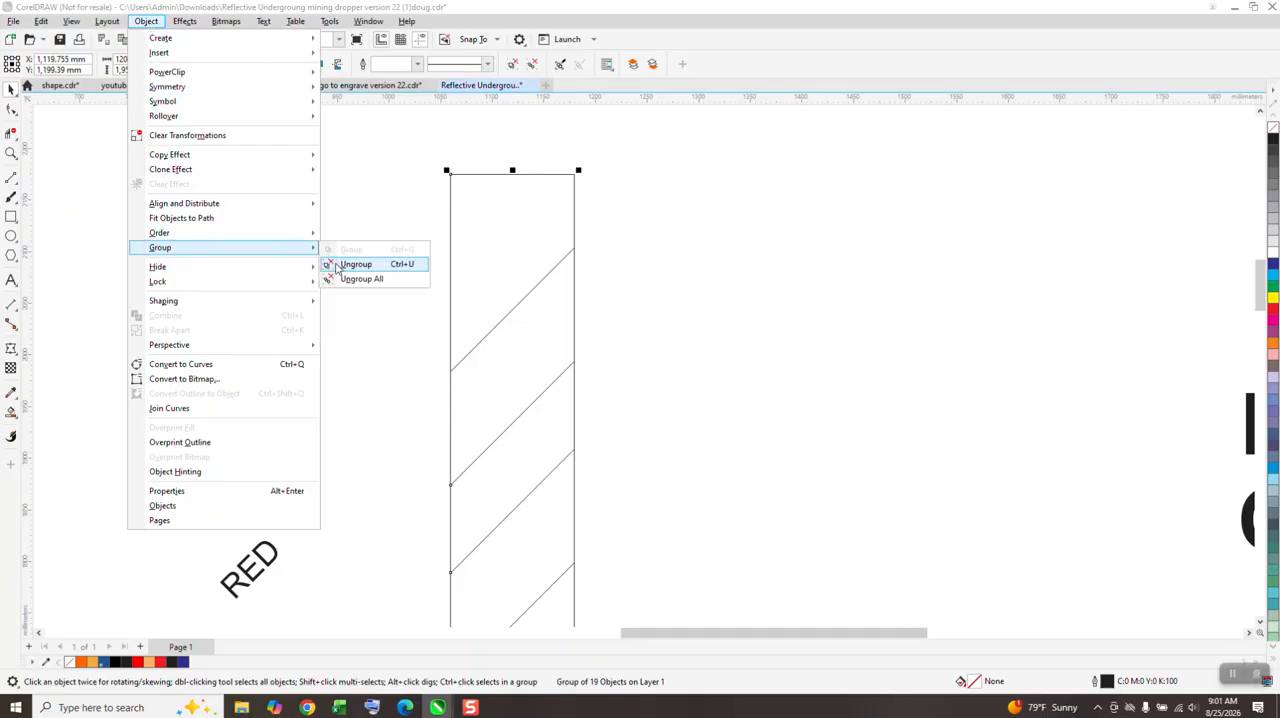
click(355, 264)
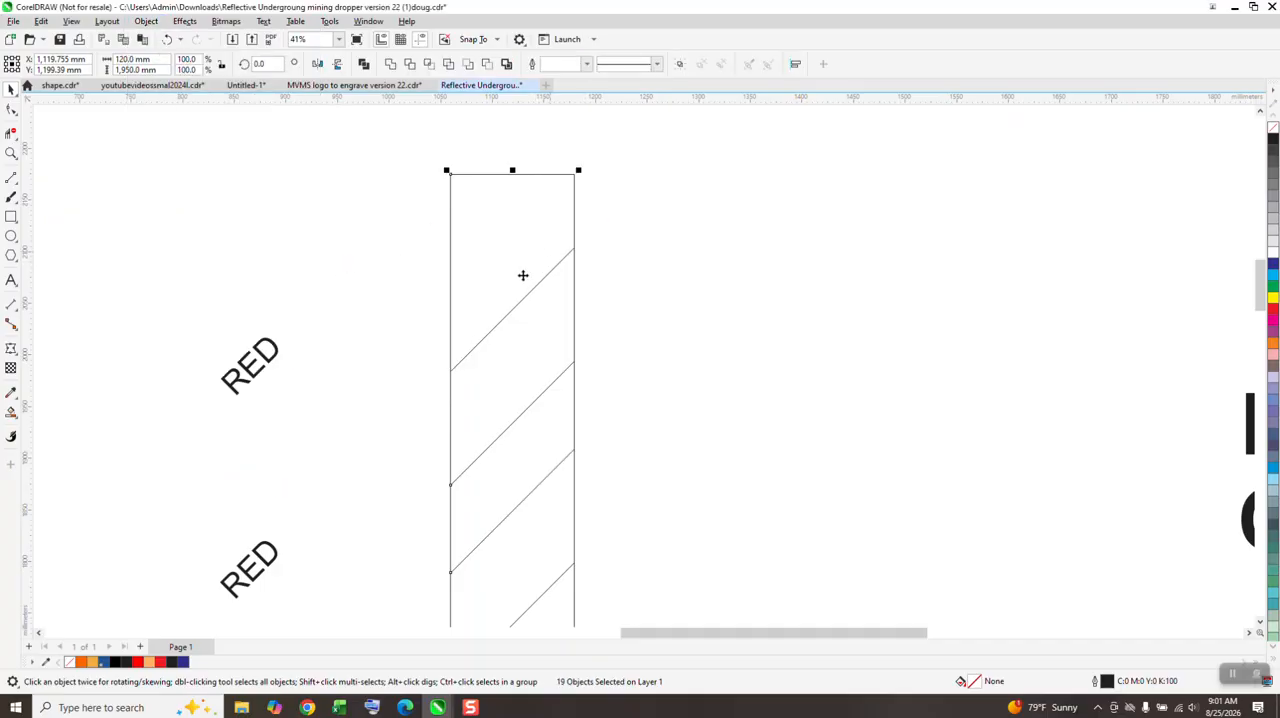
Step: Move the strip's outer rectangle 170 mm to the right, away from the diagonal lines
click(603, 183)
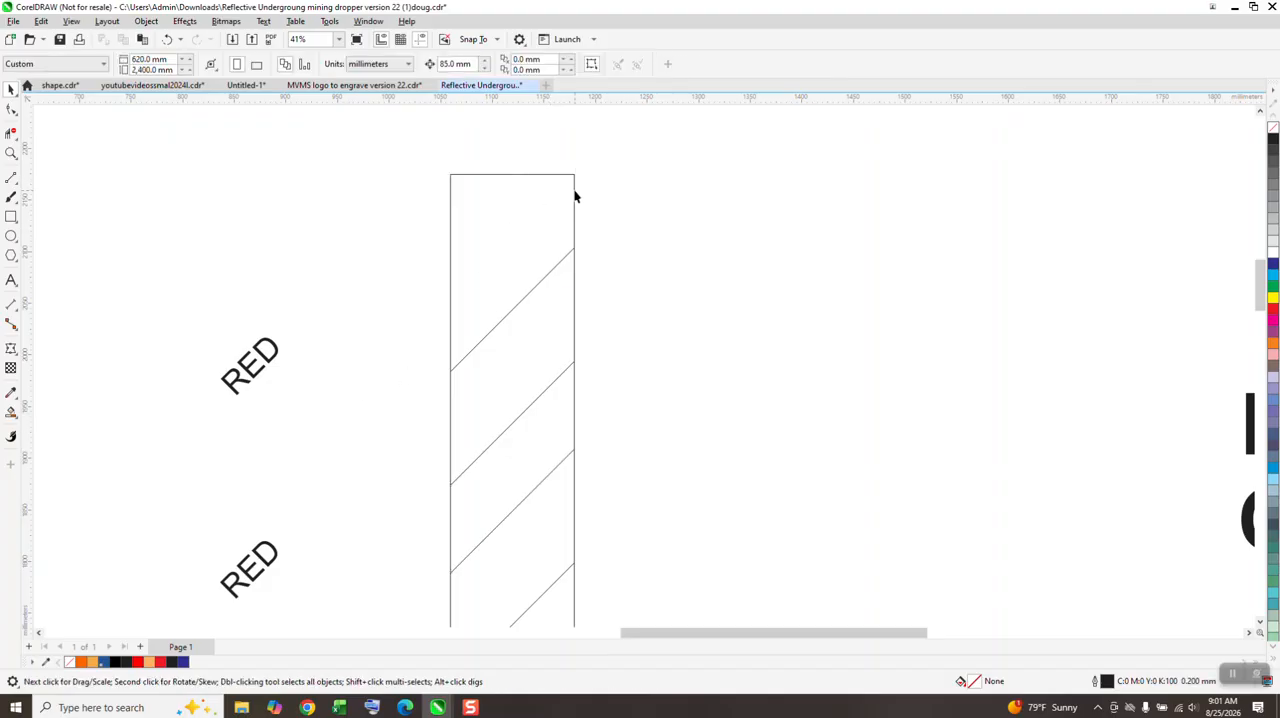
click(575, 196)
key(Right)
key(Right)
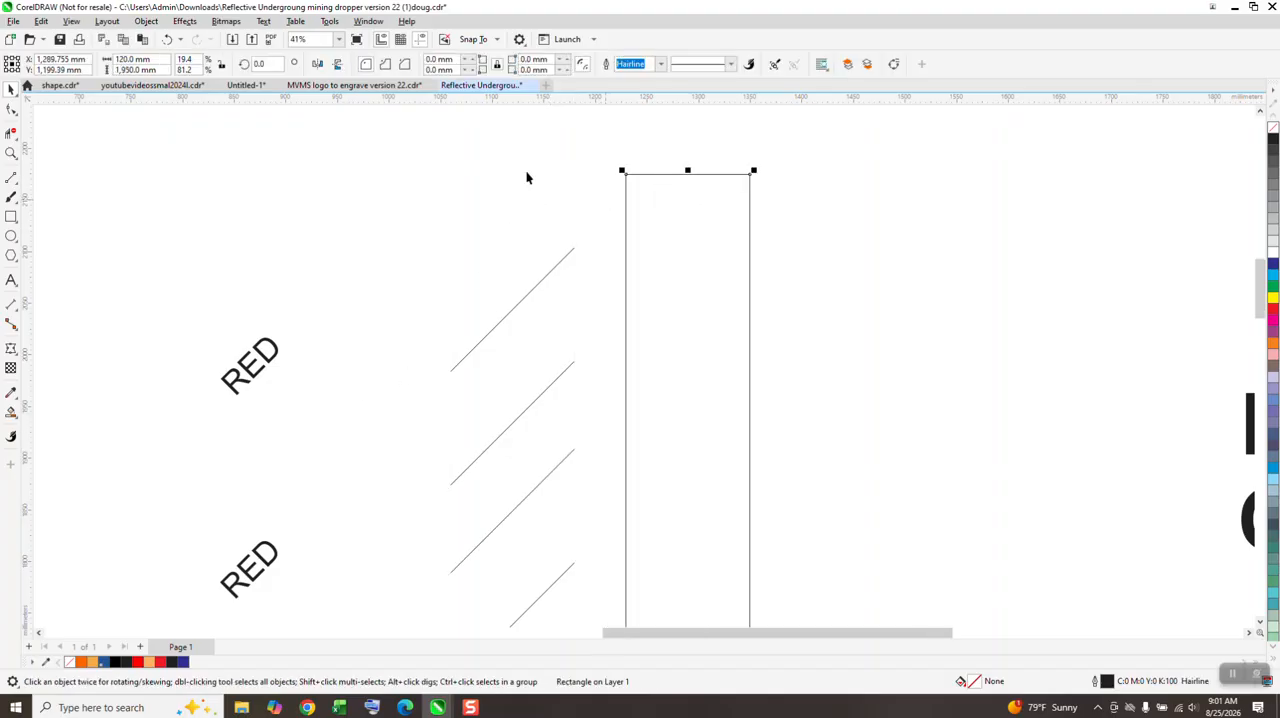
Step: Select all the diagonal lines, then move the empty rectangle 170 mm left, back over them
scroll(506, 181, down, 1)
scroll(600, 210, down, 3)
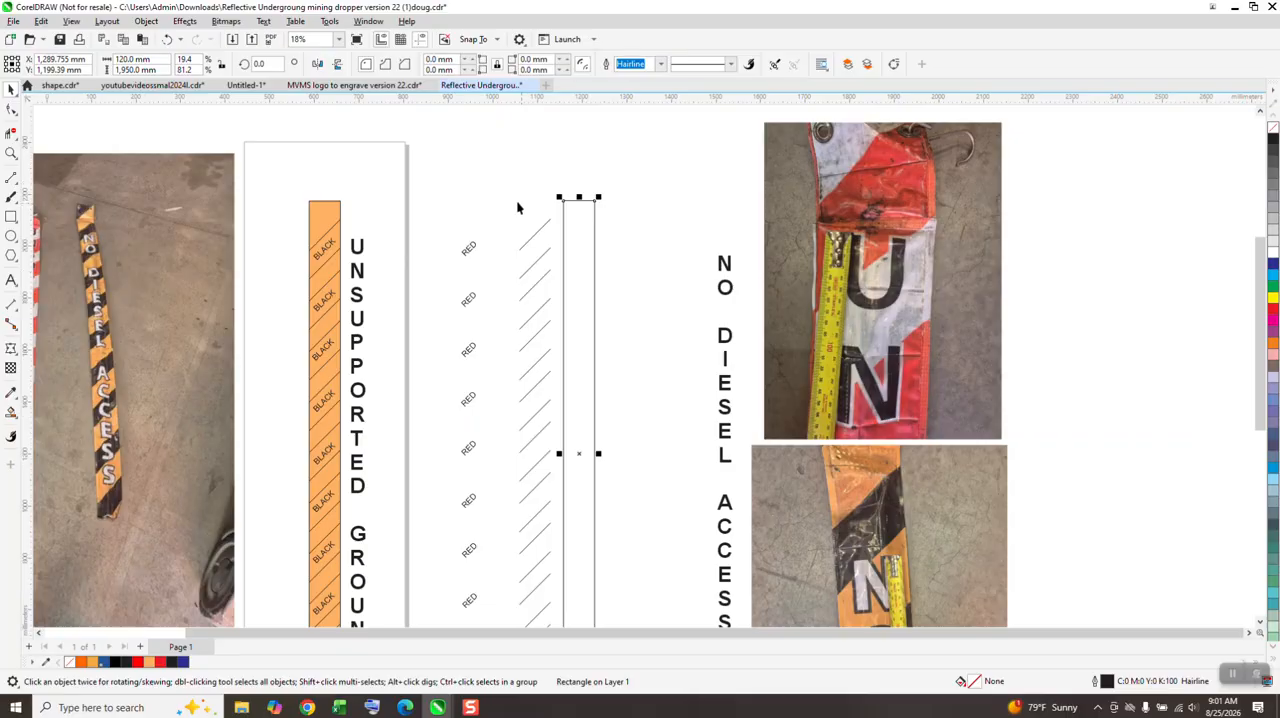
scroll(519, 208, down, 3)
drag(512, 205, 499, 299)
drag(541, 497, 541, 497)
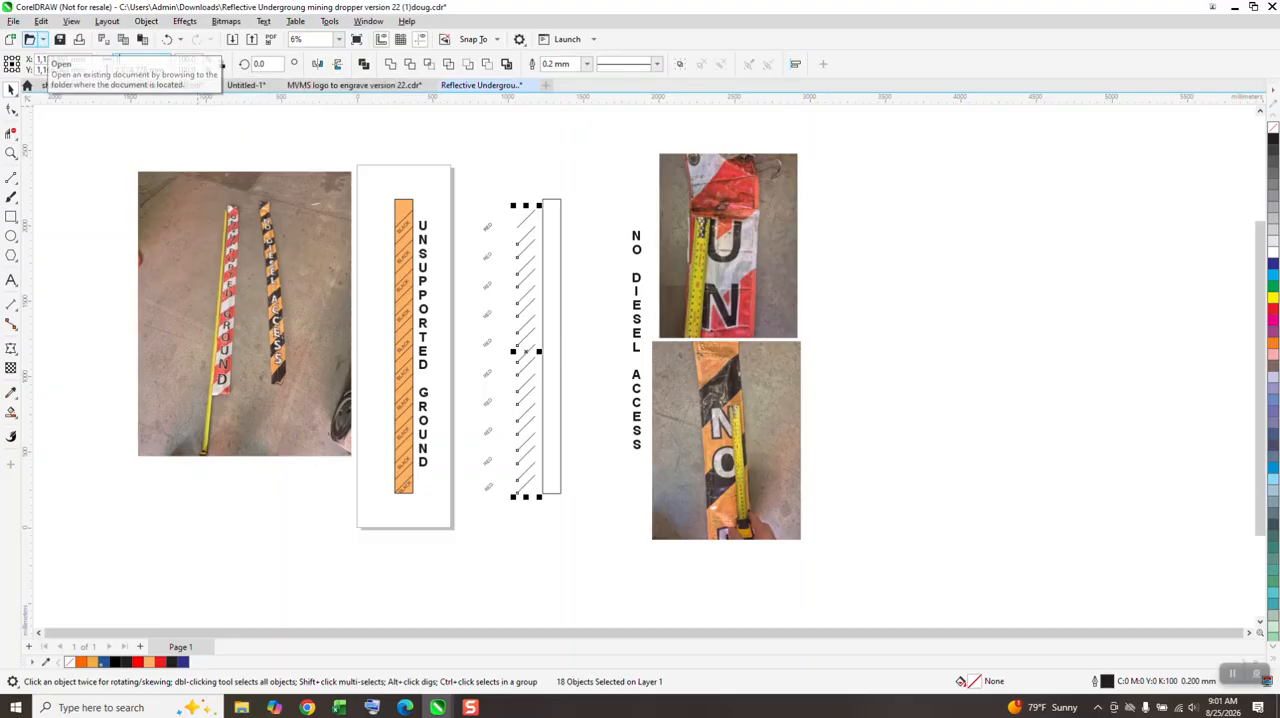
click(561, 257)
key(Left)
key(Left)
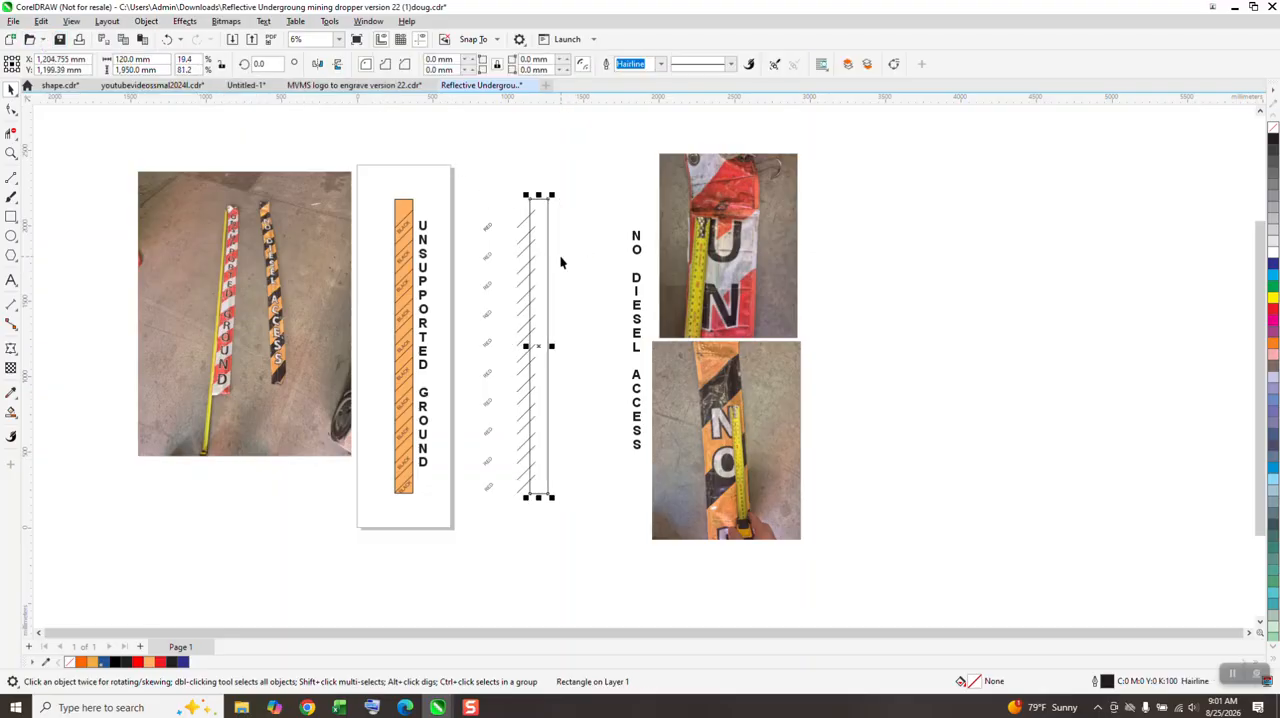
Step: Try to fill a diagonal band near the top of the strip with red using Smart Fill
click(11, 152)
drag(480, 192, 551, 251)
scroll(345, 300, down, 2)
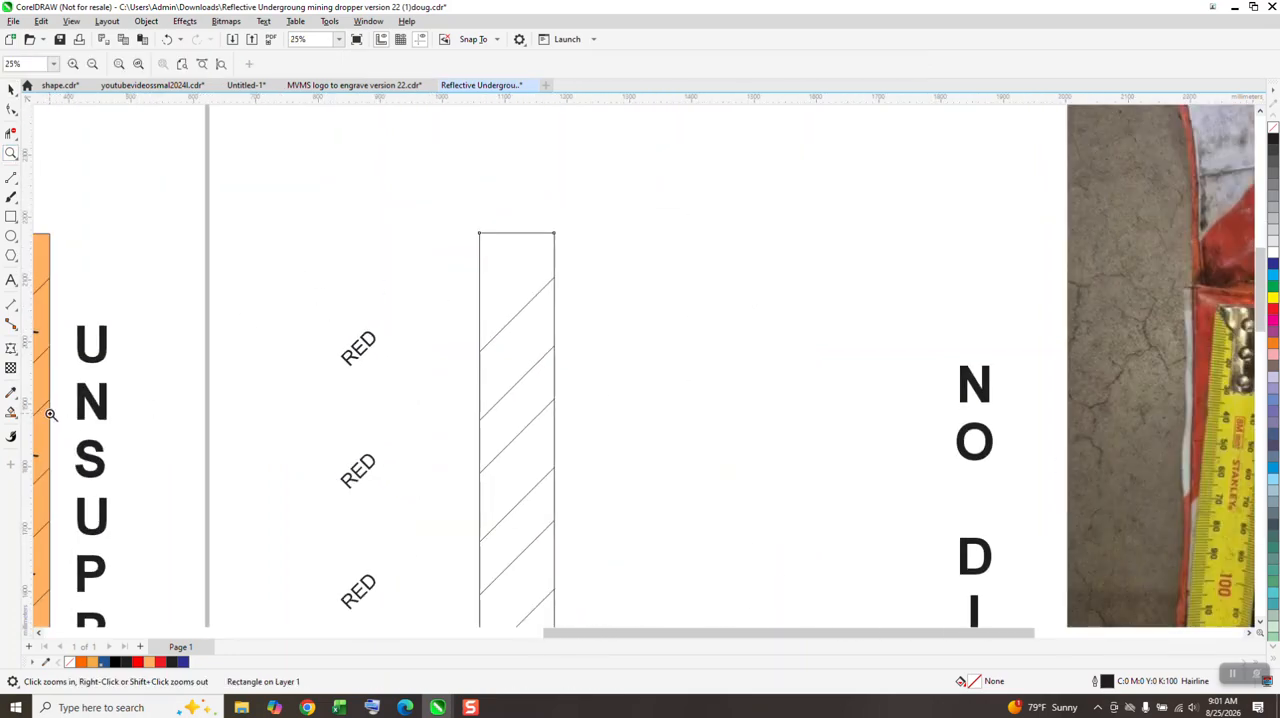
click(11, 411)
click(499, 352)
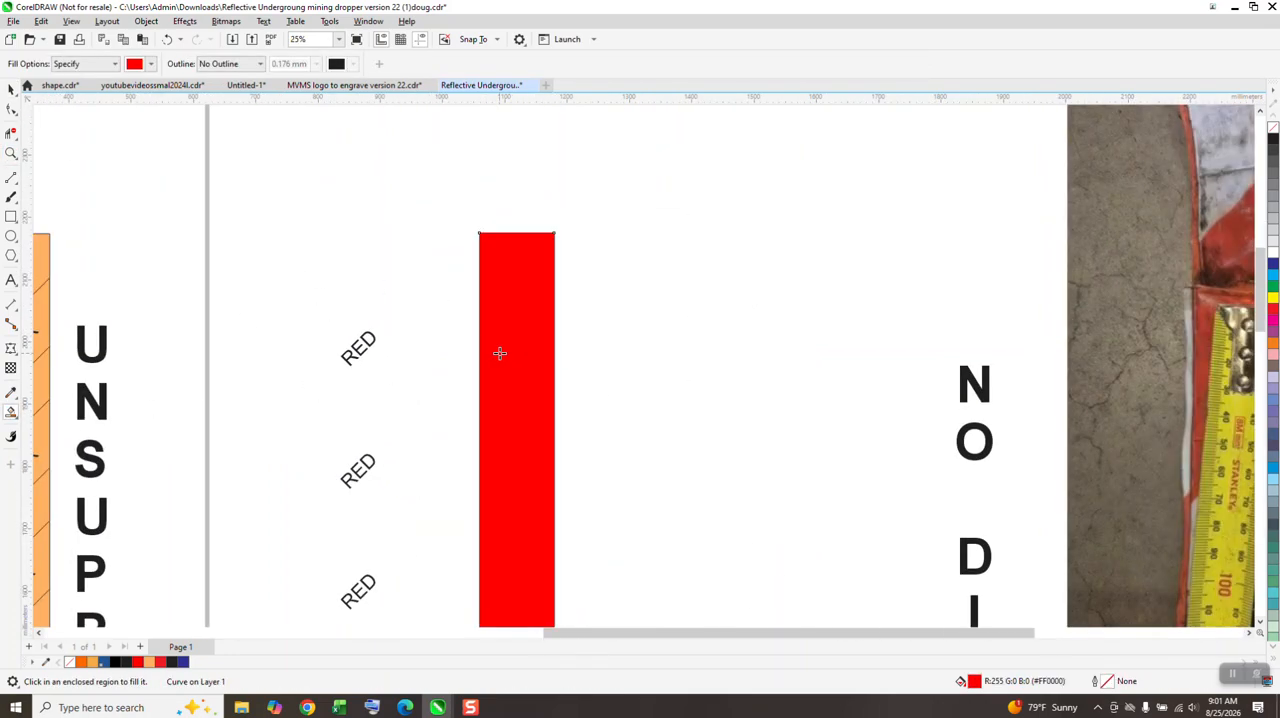
Step: Undo the red fill and the rectangle's last two moves to the left
click(167, 41)
click(169, 40)
click(170, 41)
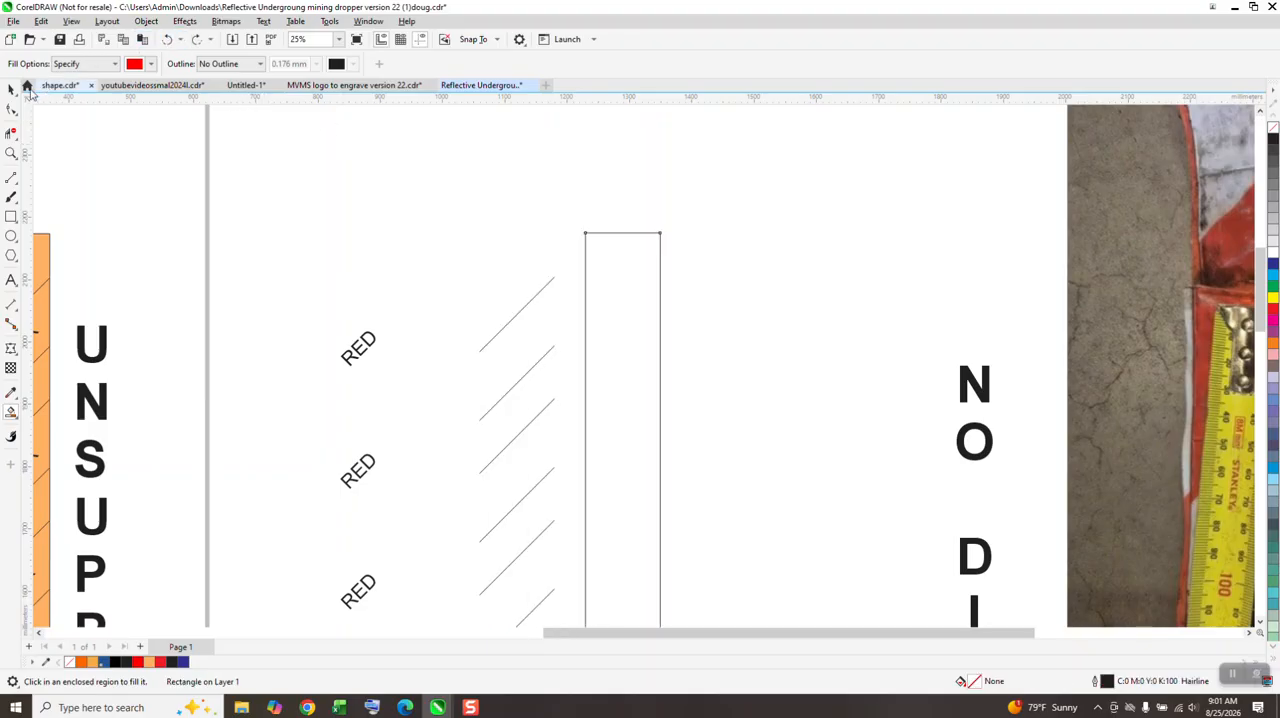
Step: Group all the diagonal lines and set the group's width to 121 mm
key(space)
click(512, 318)
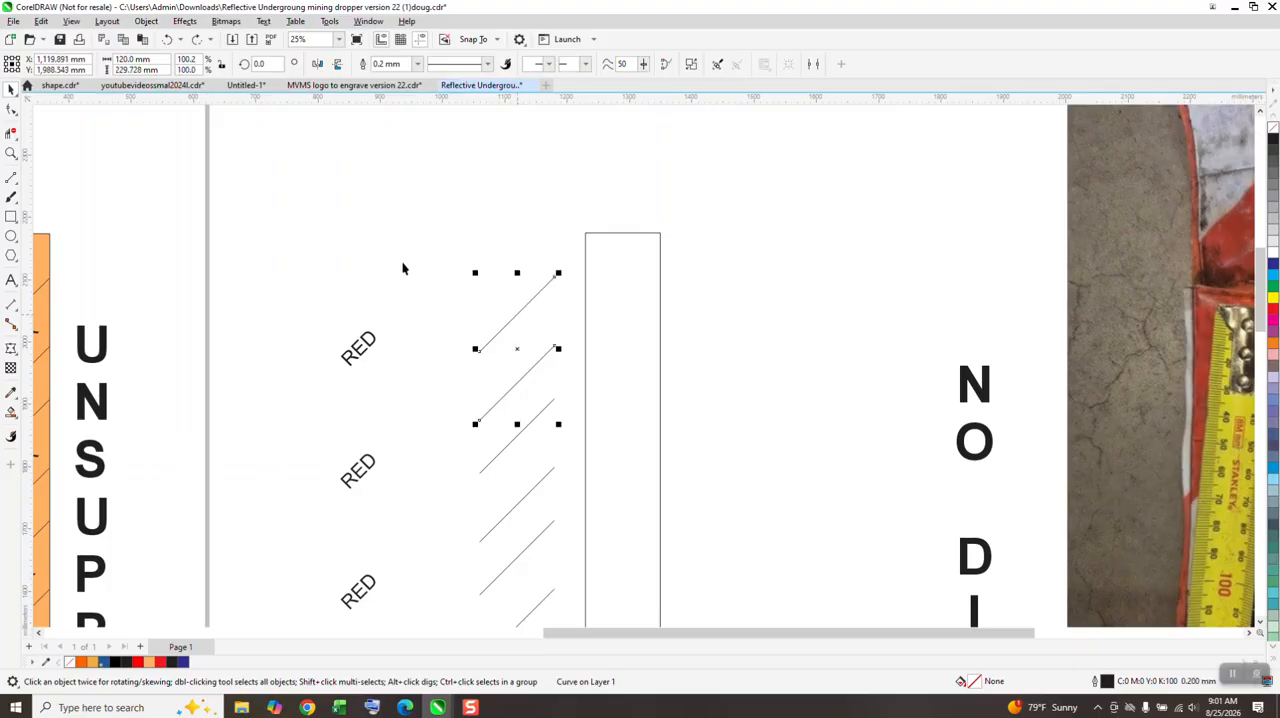
scroll(410, 217, down, 5)
drag(408, 176, 450, 477)
key(ctrl+g)
drag(154, 60, 105, 69)
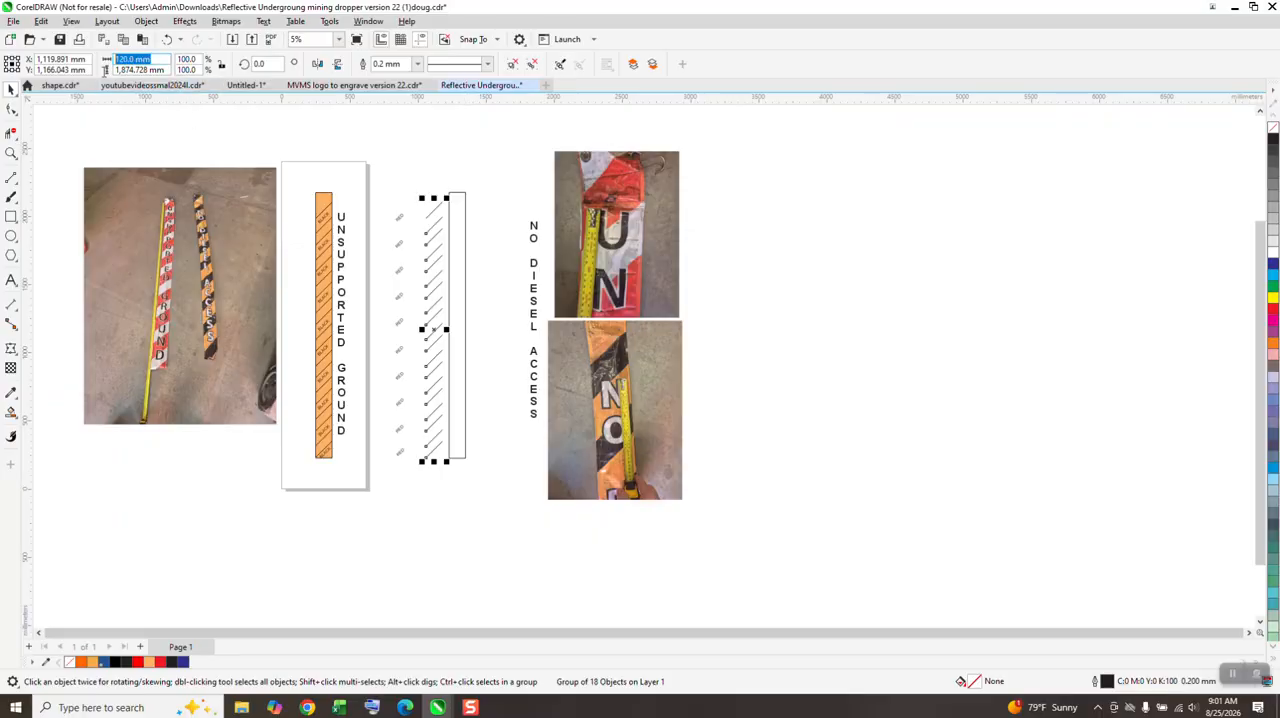
text(12)
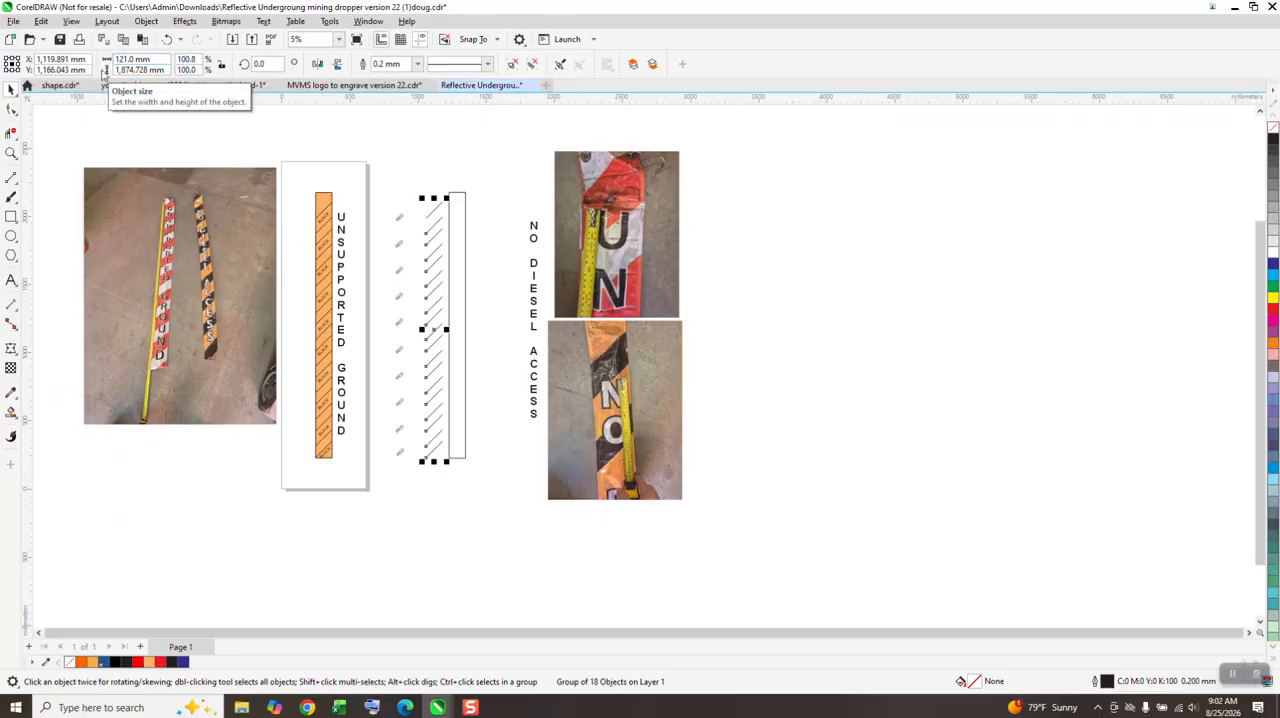
Step: Move the empty rectangle 170 mm left over the grouped lines and check that the line ends cross its edges
click(465, 228)
key(Left)
key(Left)
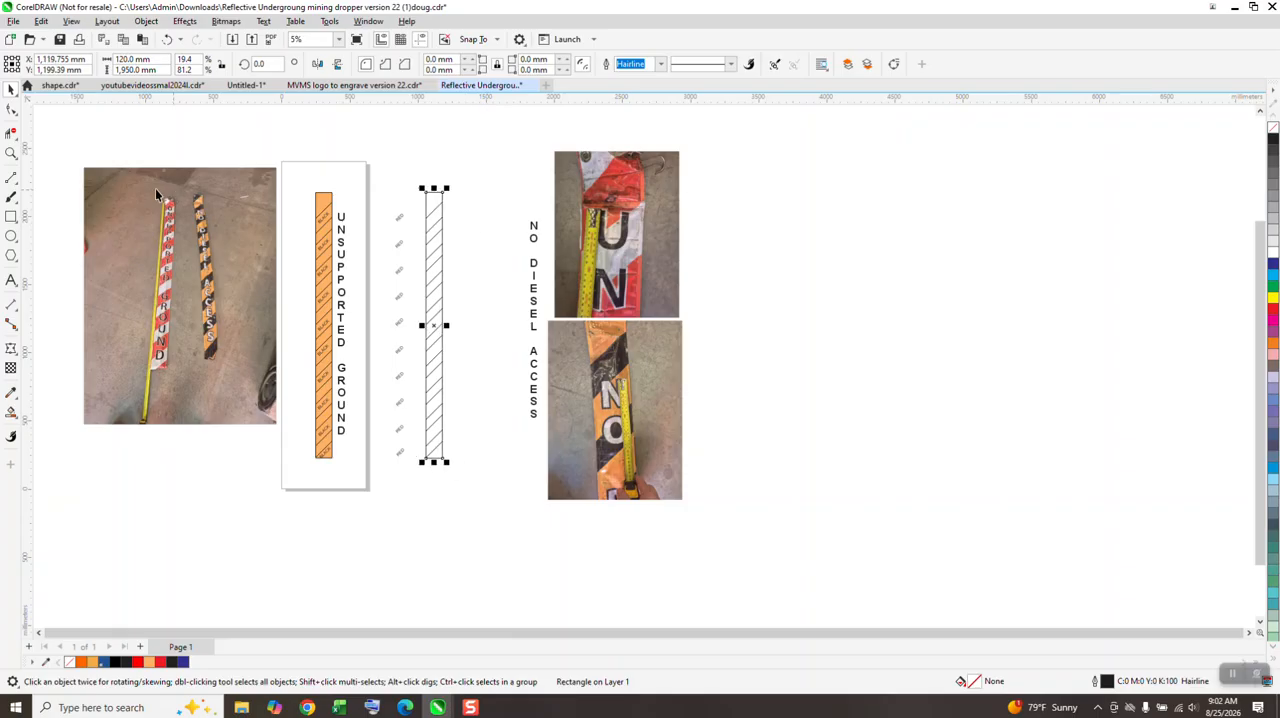
click(11, 153)
drag(420, 178, 480, 274)
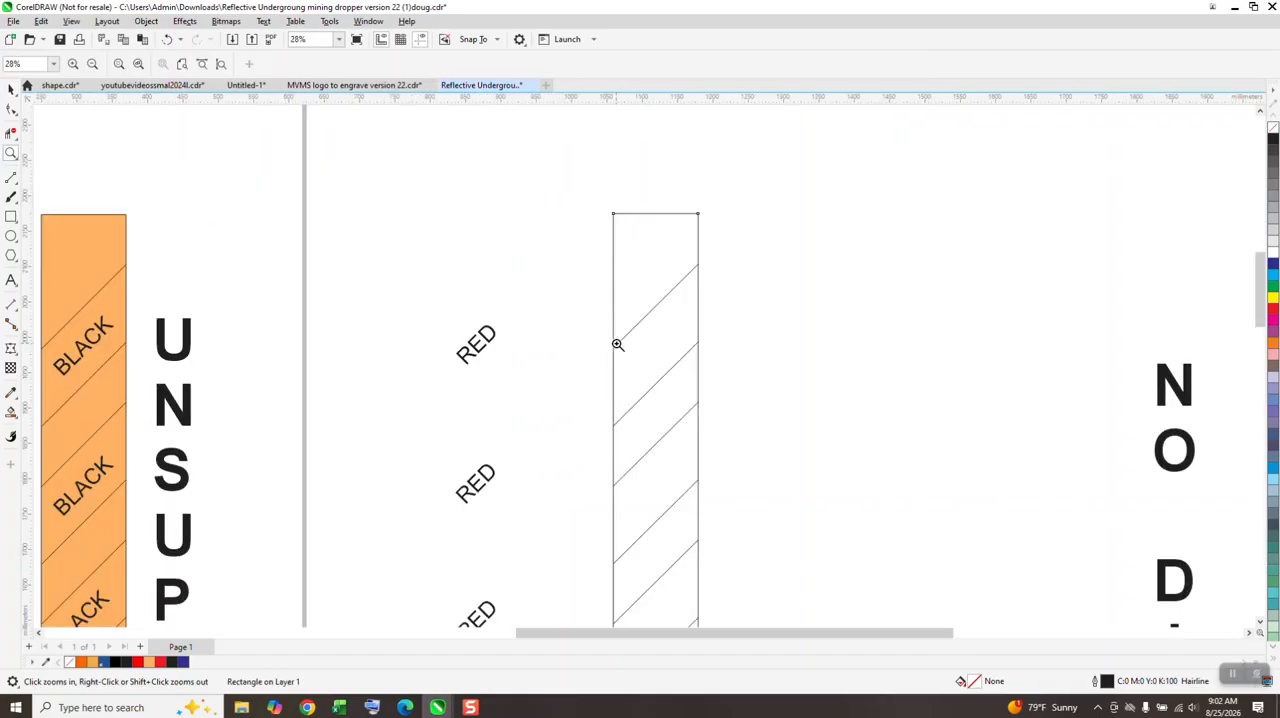
drag(602, 331, 638, 365)
scroll(460, 320, down, 5)
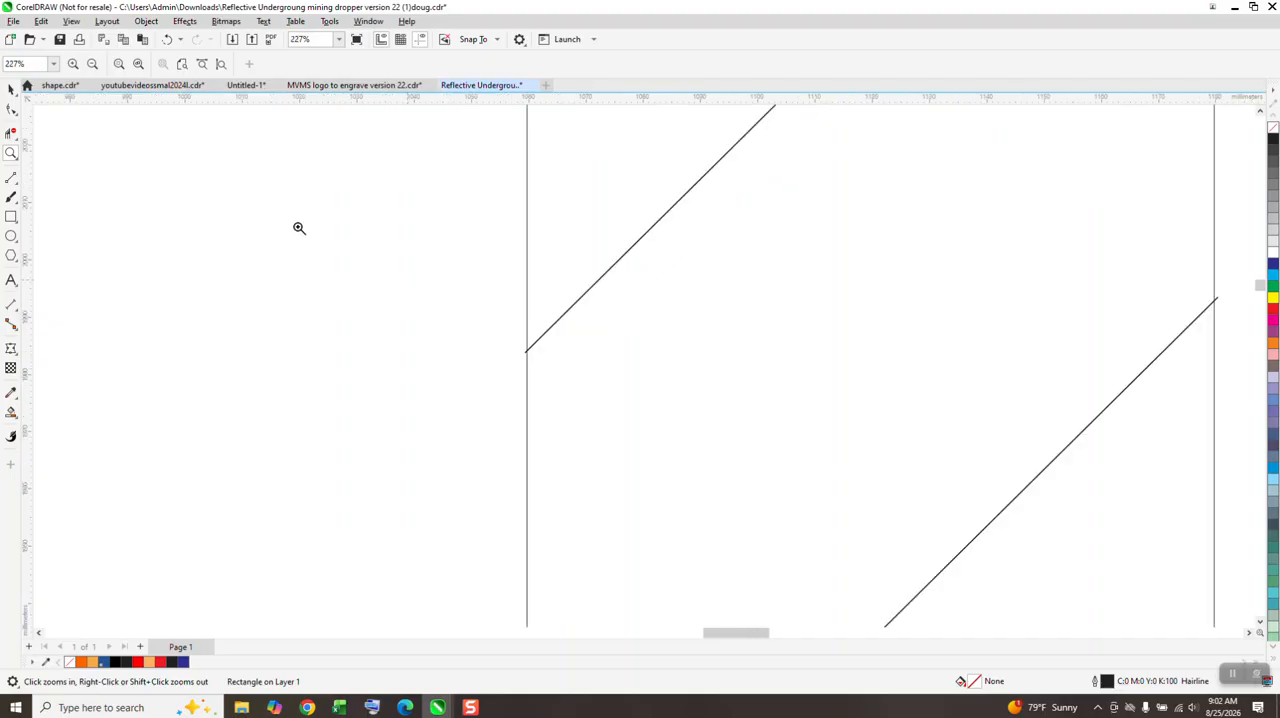
Step: Fill the first three alternate diagonal bands from the top of the strip with red using Smart Fill
click(12, 91)
scroll(357, 188, down, 1)
scroll(378, 220, down, 3)
key(space)
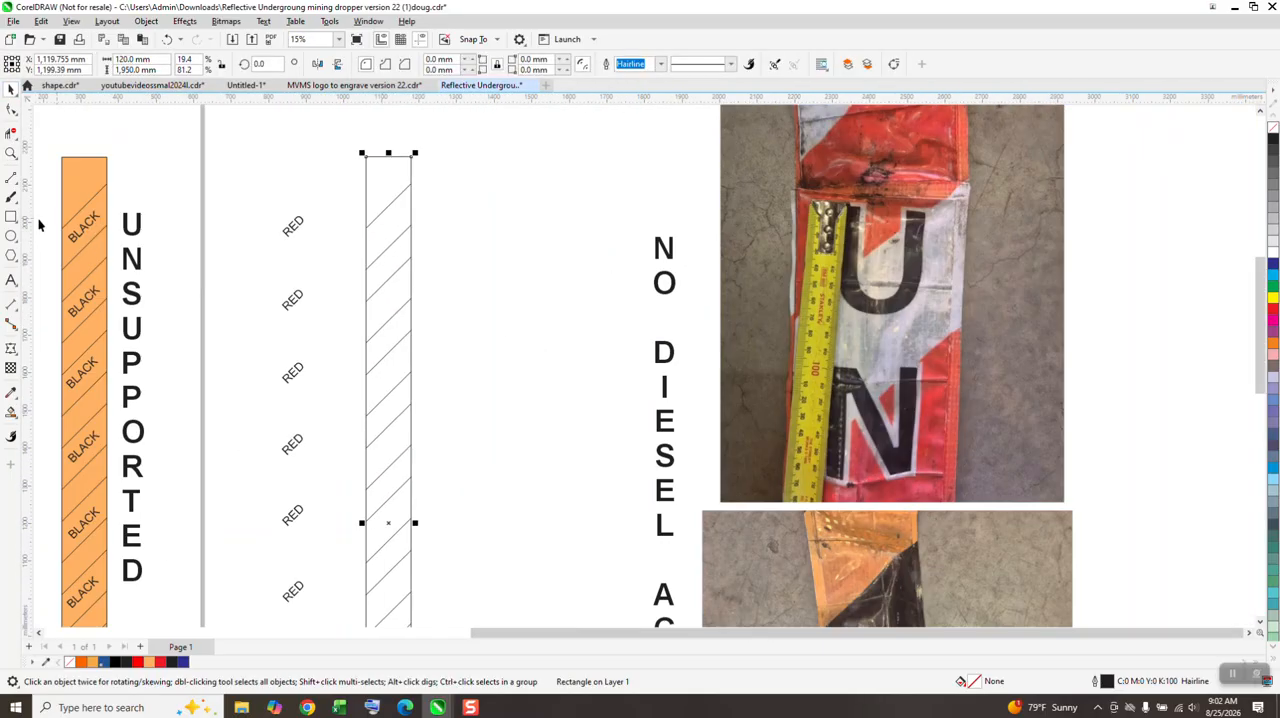
click(11, 412)
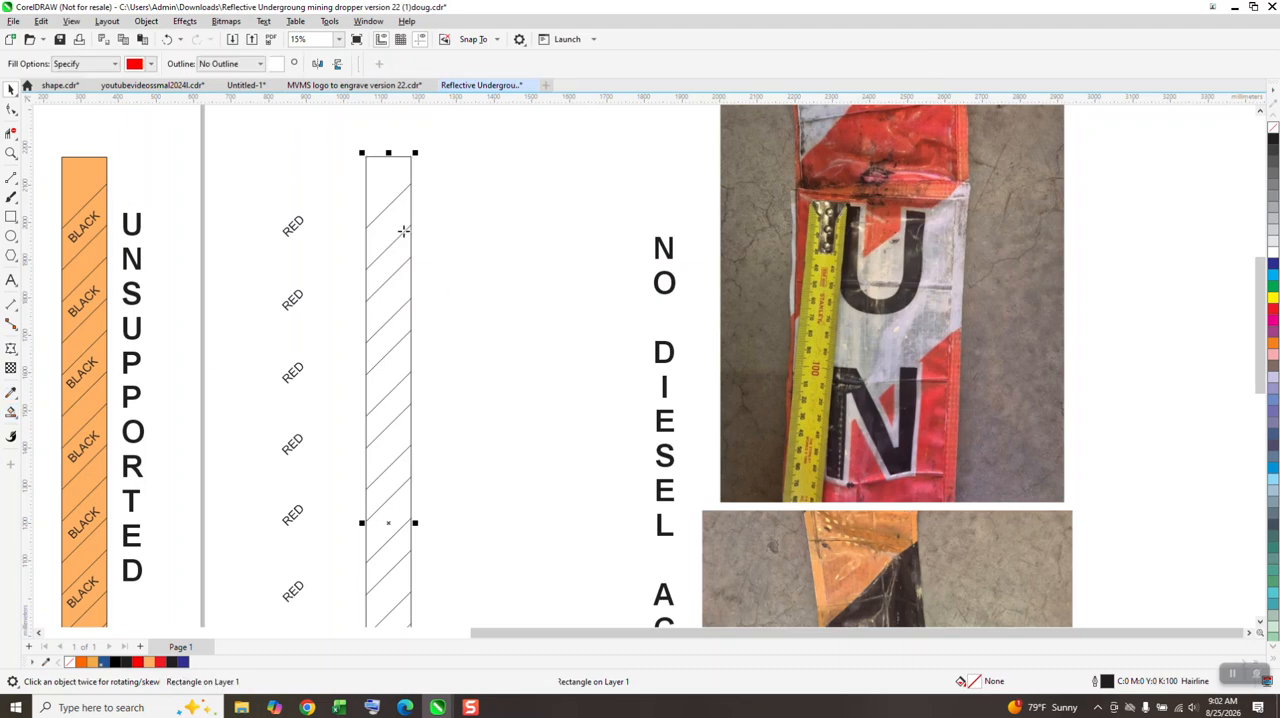
click(383, 225)
click(387, 307)
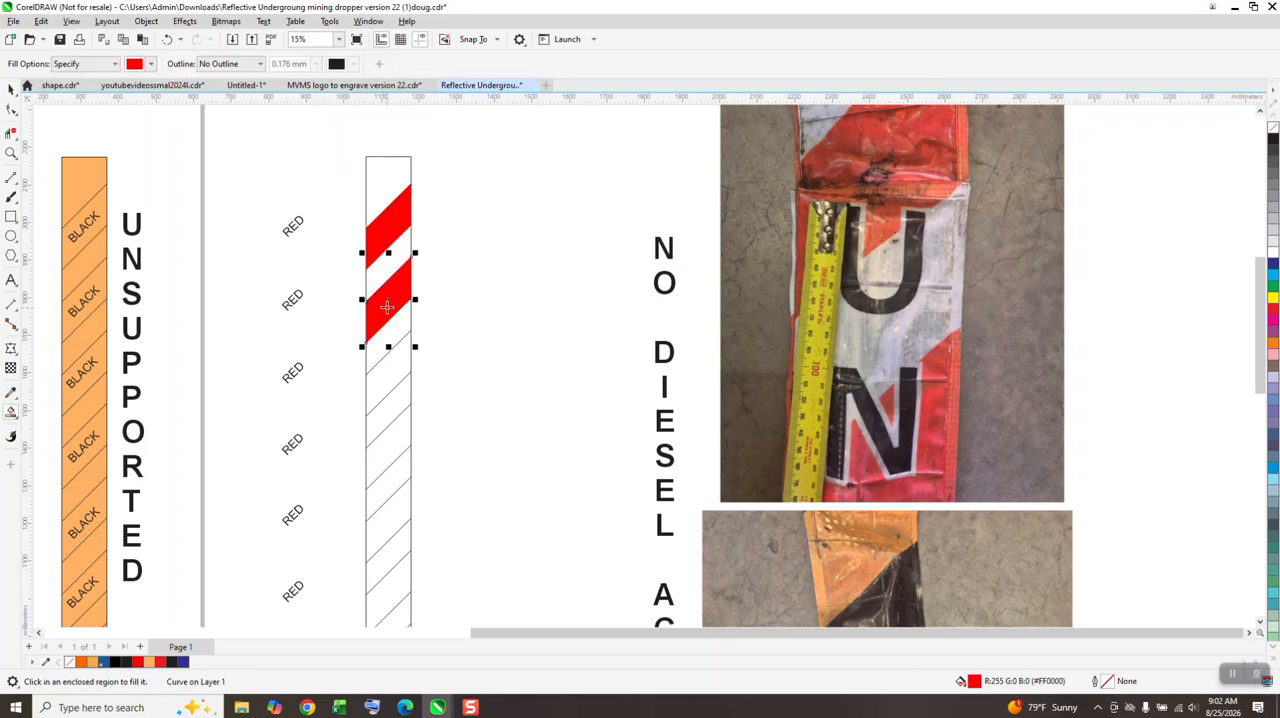
click(387, 375)
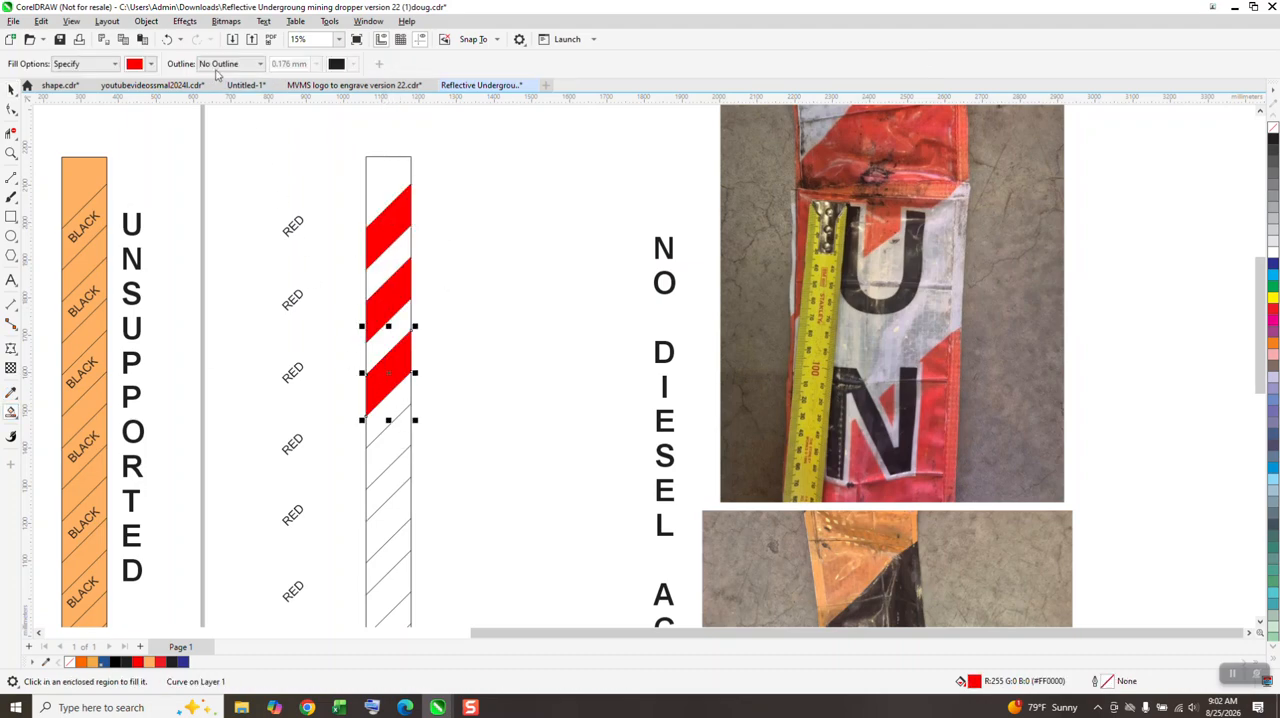
Step: Undo the three red band fills and return to the Pick tool
click(170, 41)
click(170, 41)
click(170, 41)
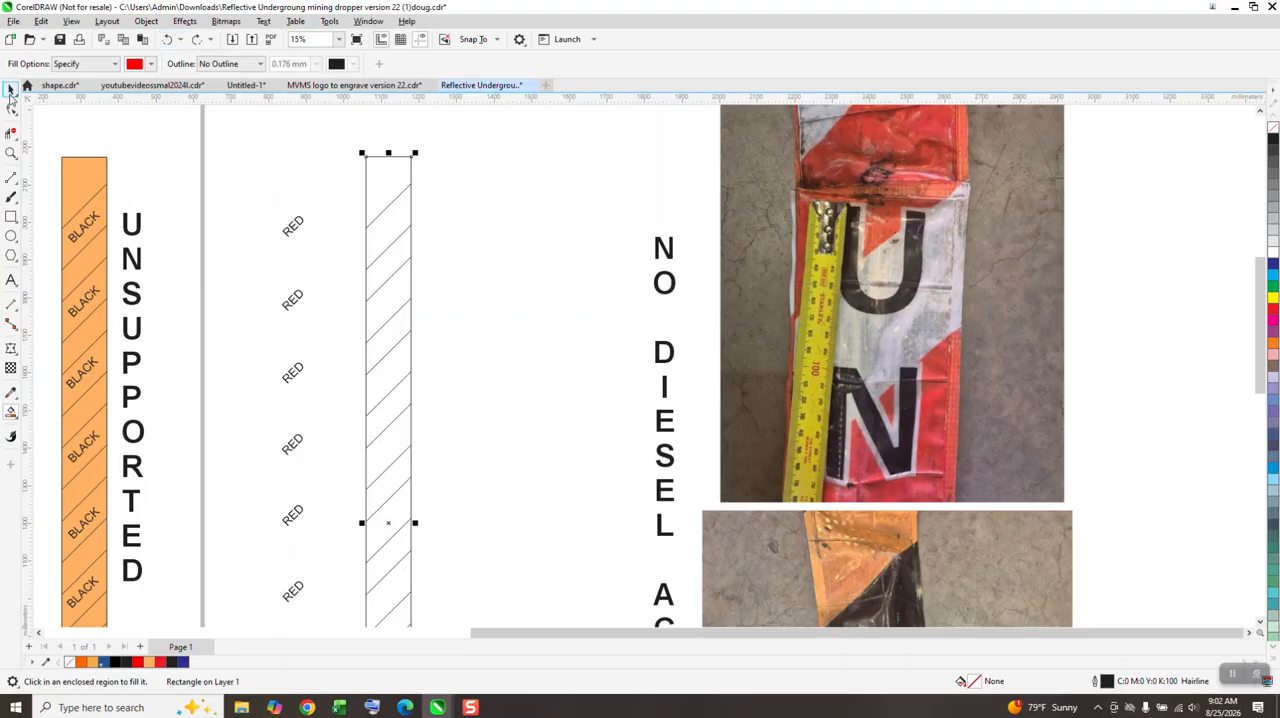
click(11, 89)
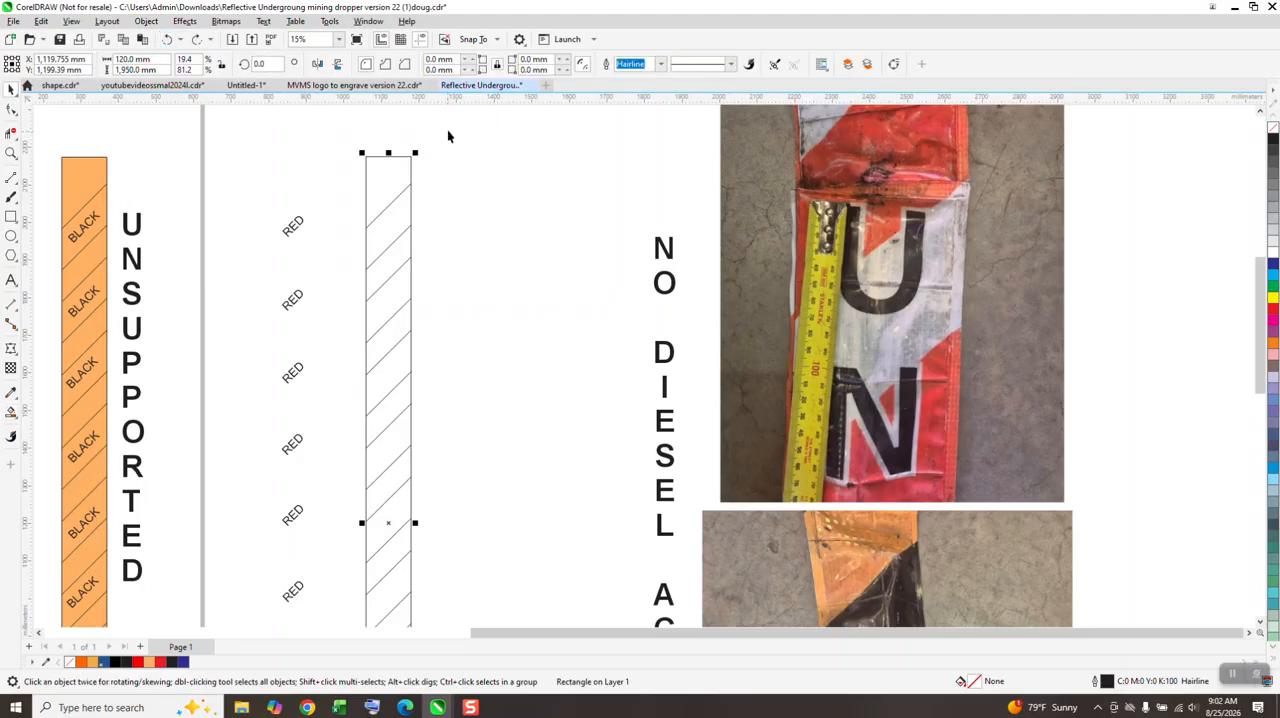
scroll(448, 135, down, 2)
click(11, 152)
drag(383, 131, 594, 324)
scroll(479, 214, down, 1)
scroll(606, 289, down, 5)
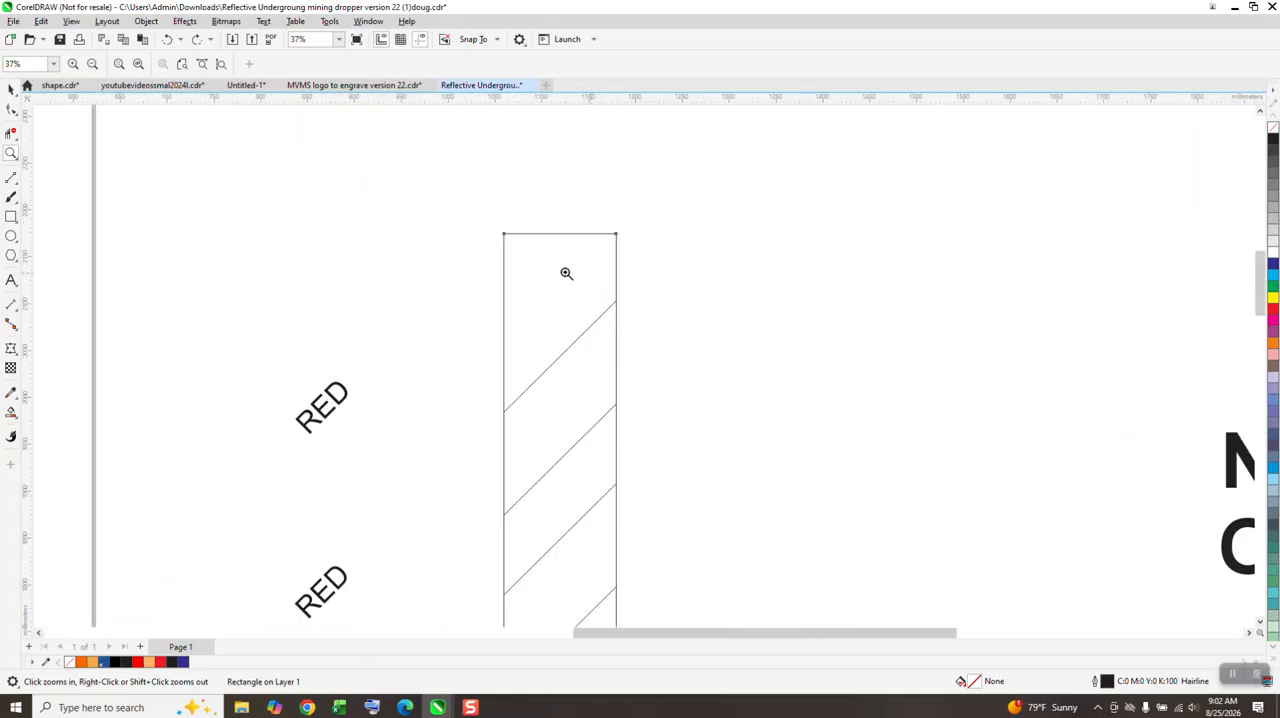
scroll(520, 214, down, 6)
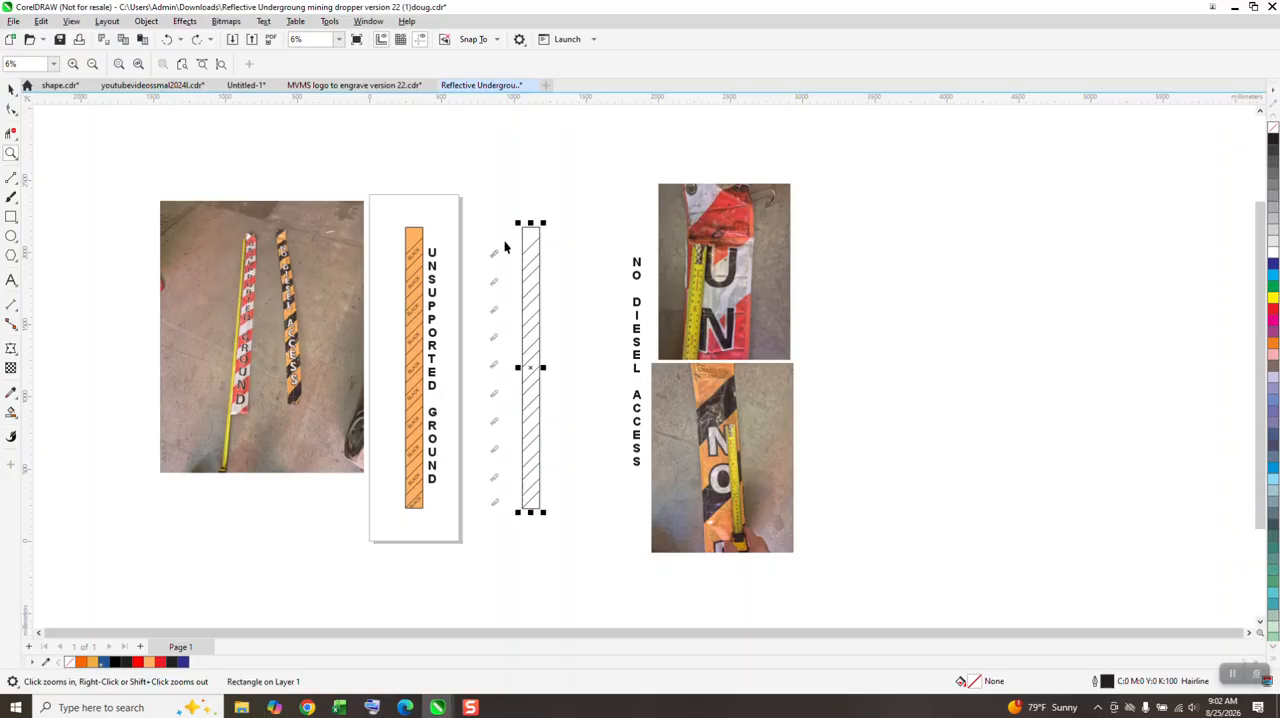
Step: Try welding the rectangle and the diagonal line group into one shape, examine the line ends at its edge, and undo the weld
key(space)
drag(514, 211, 518, 420)
drag(573, 541, 576, 535)
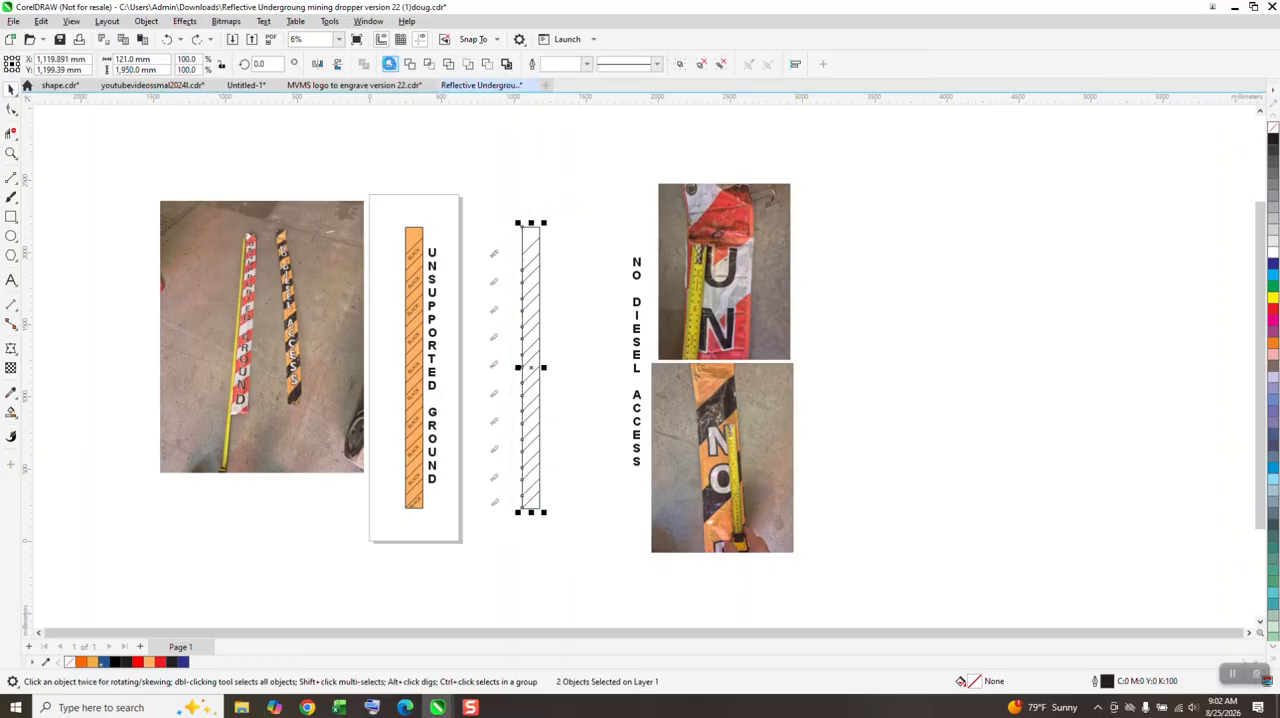
click(390, 63)
click(12, 153)
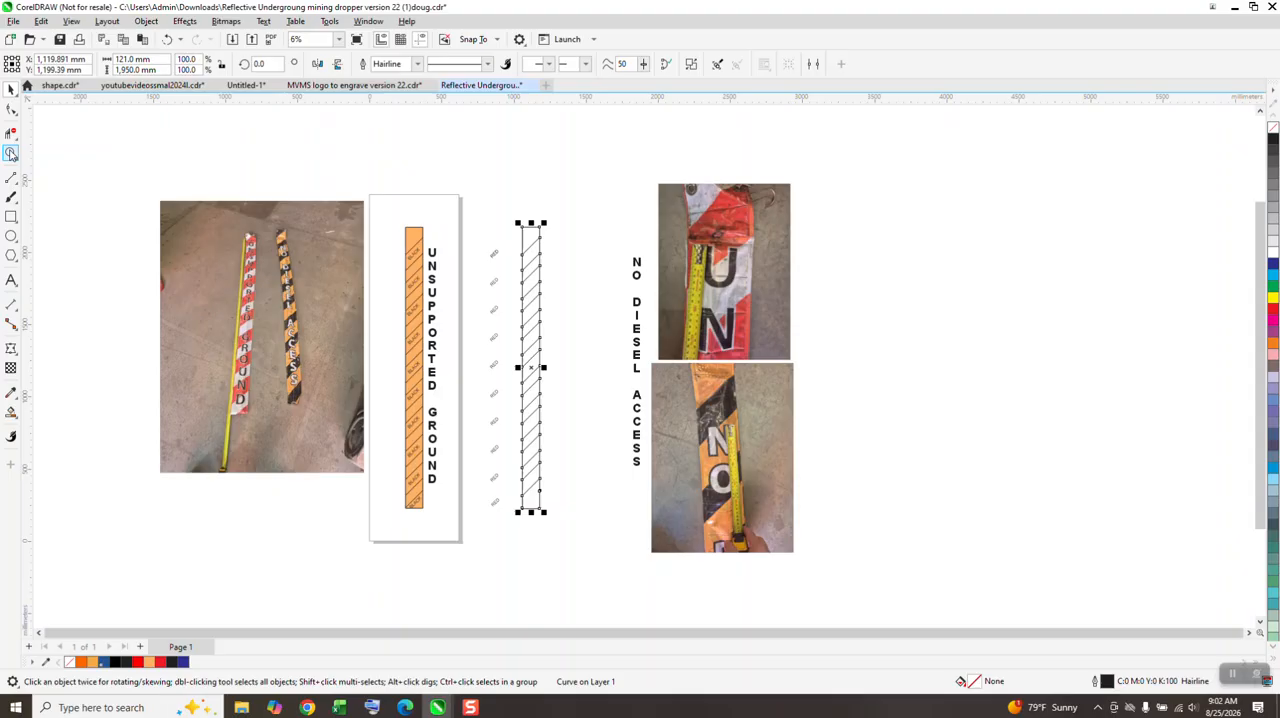
drag(536, 232, 563, 260)
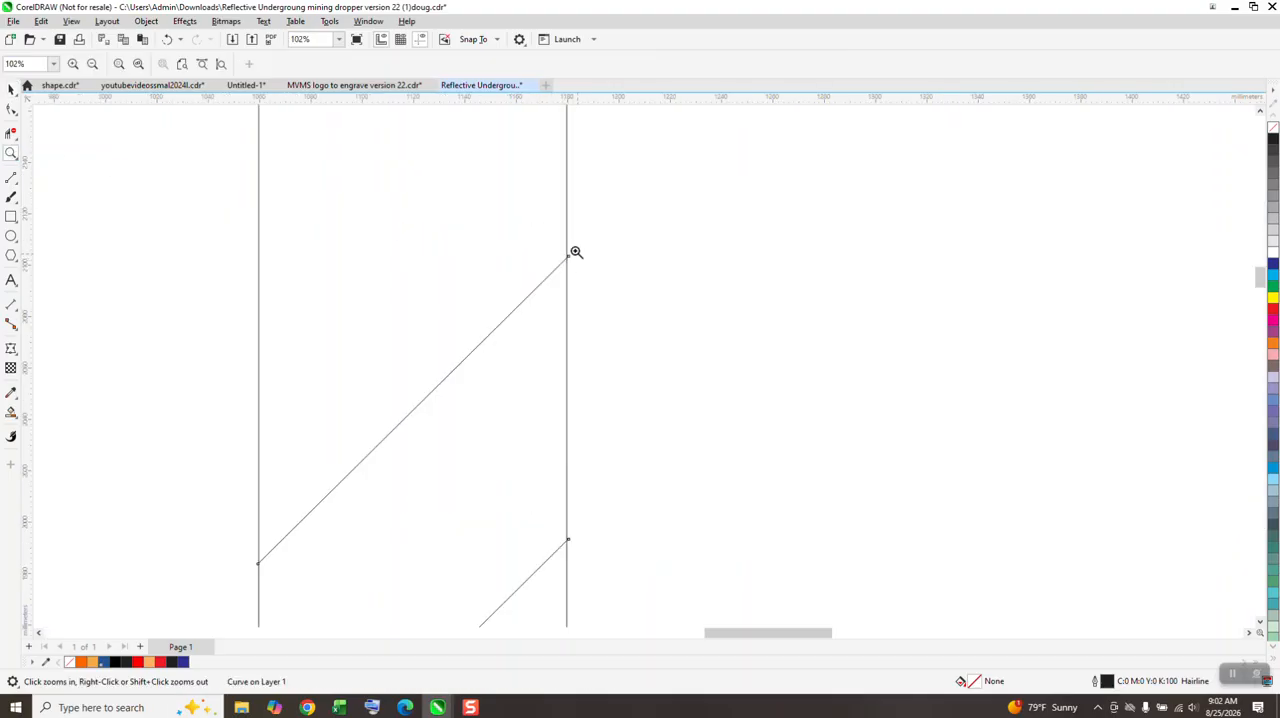
click(586, 271)
scroll(532, 271, down, 6)
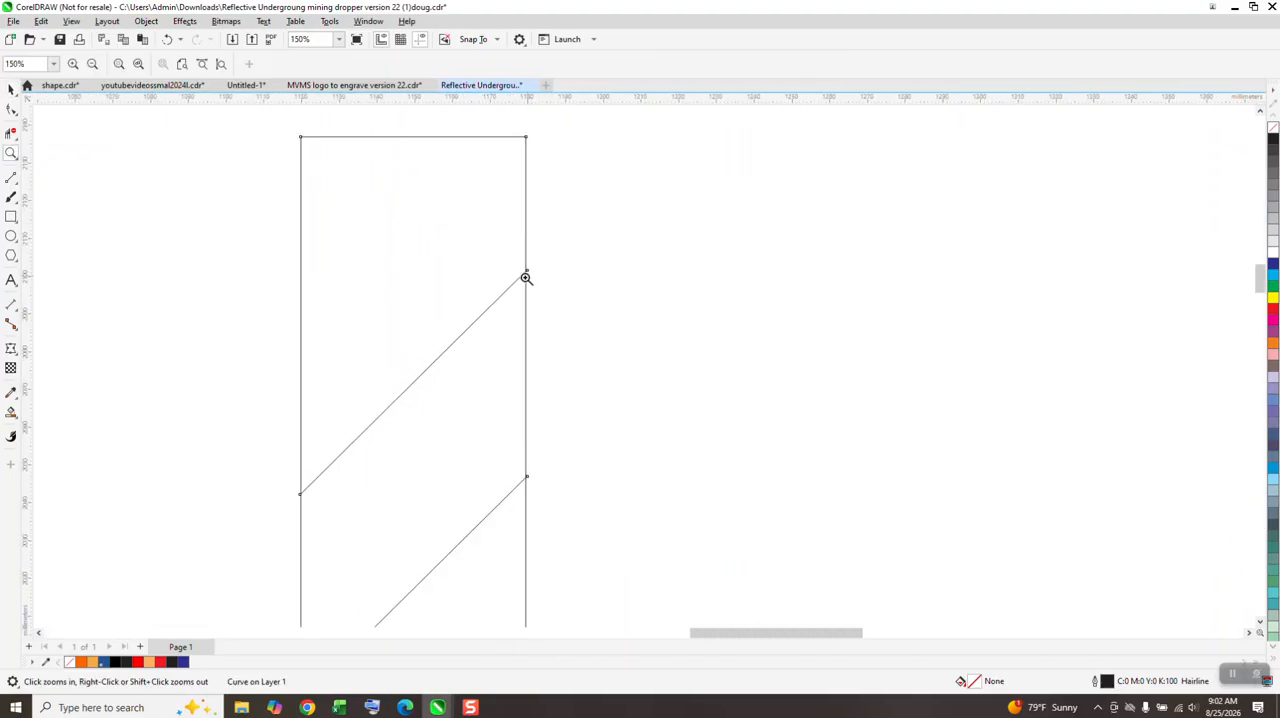
scroll(464, 195, down, 1)
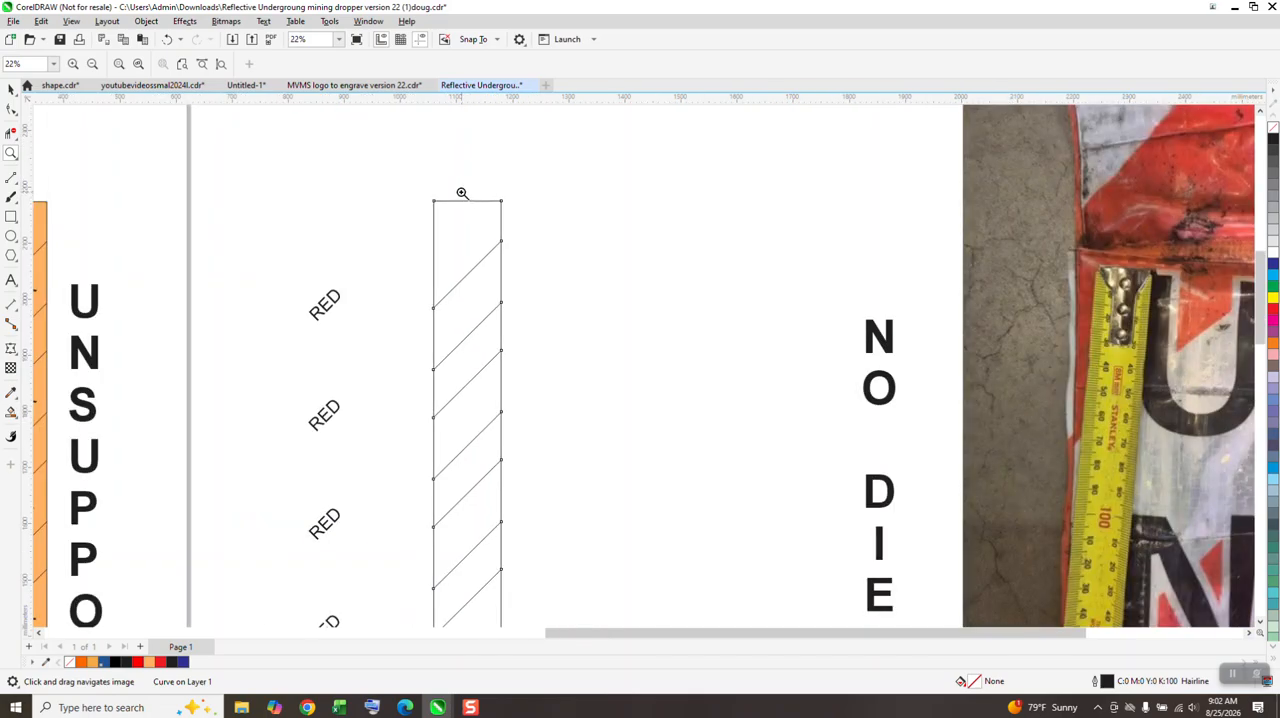
click(166, 39)
Step: Move the rectangle and line group 85 mm to the right and ungroup the diagonal lines
click(11, 89)
key(Right)
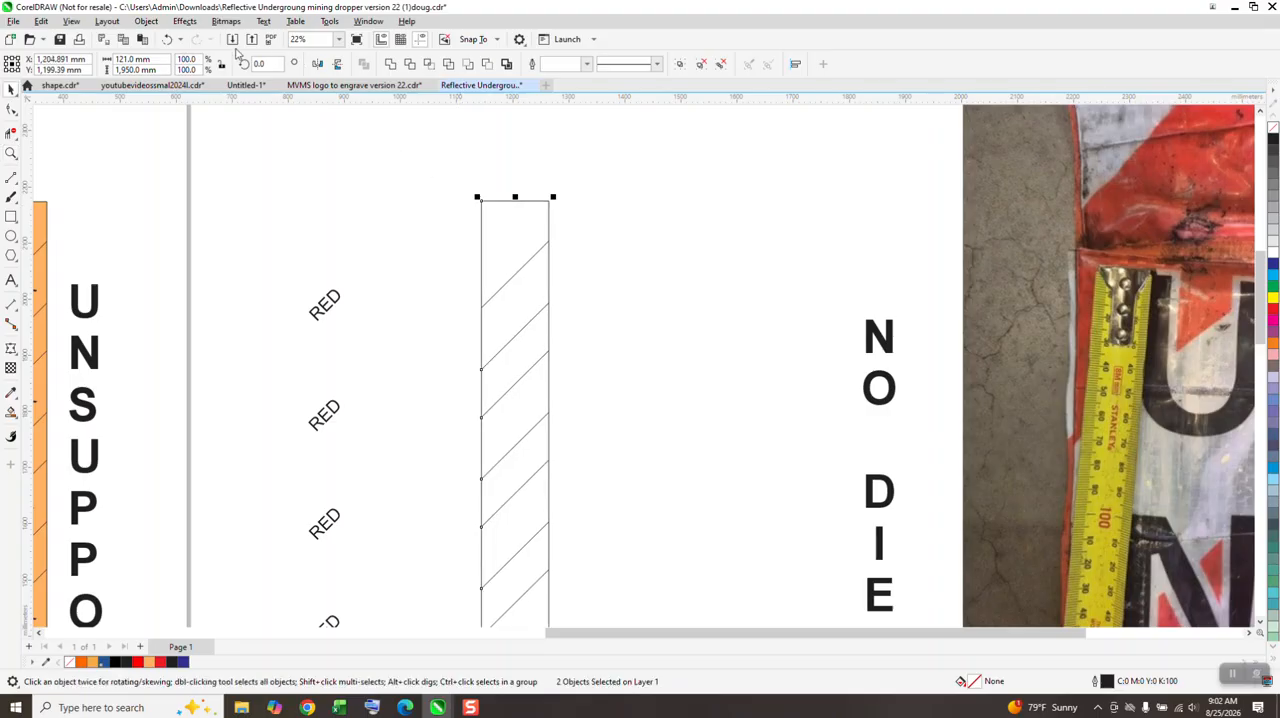
click(146, 21)
mouse_move(283, 257)
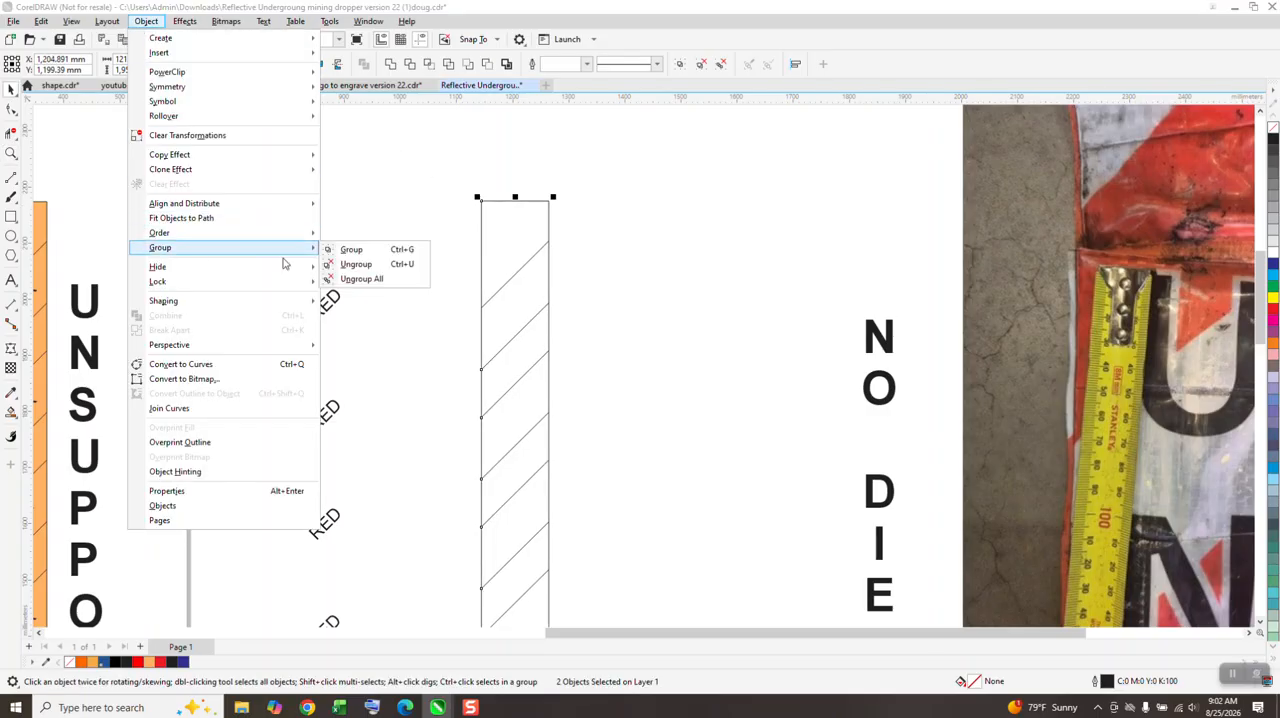
click(356, 264)
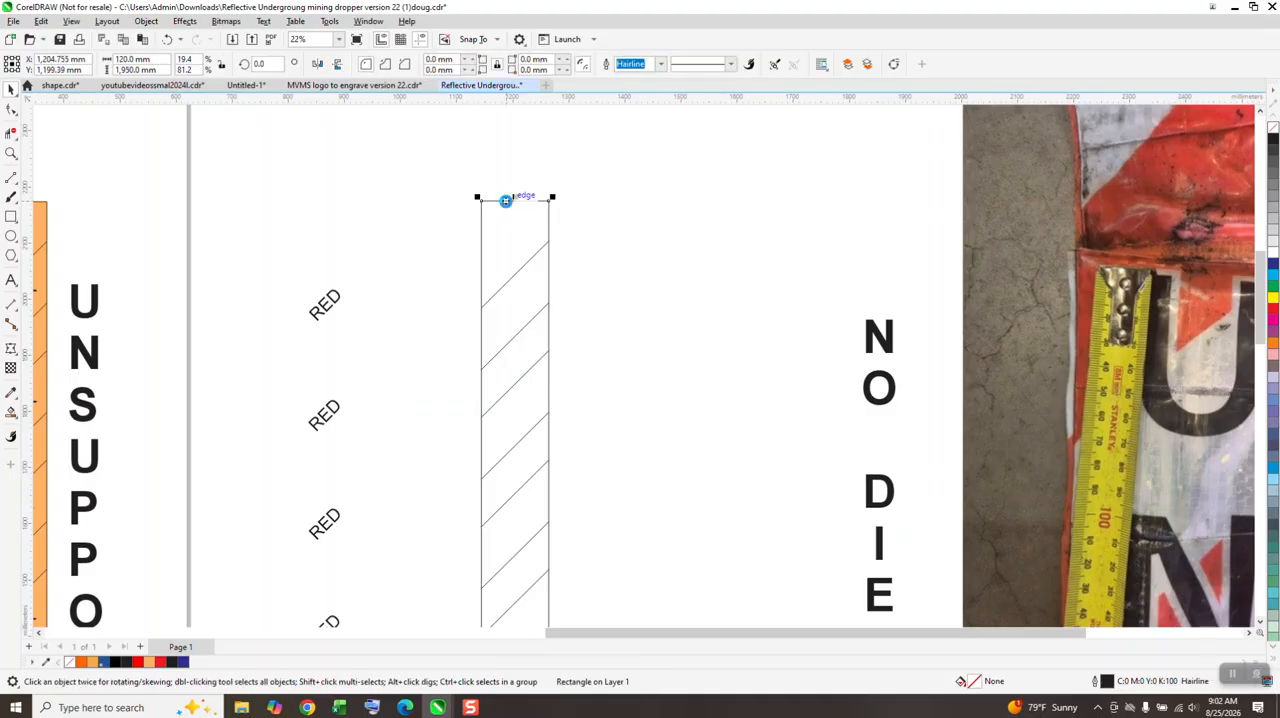
Step: Place a copy of the rectangle 170 mm left over the diagonal lines and group it with them, keeping the spare rectangle beside
scroll(437, 155, down, 2)
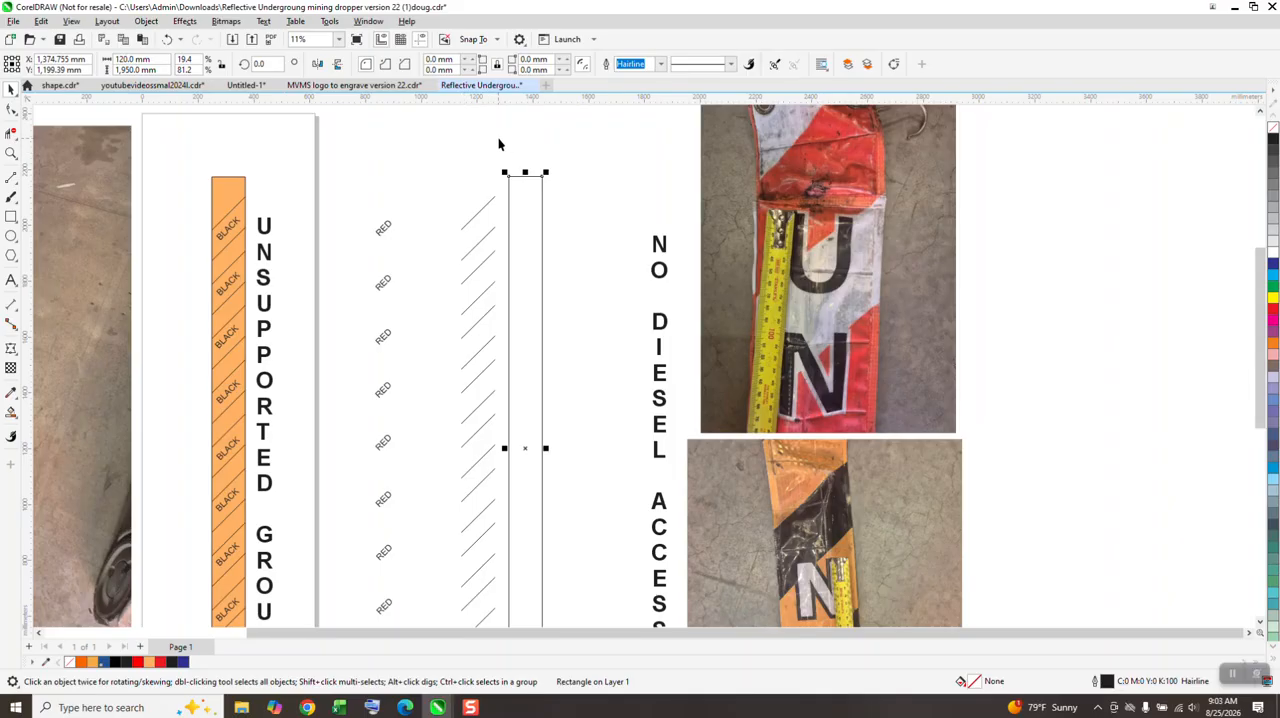
key(Left)
key(Left)
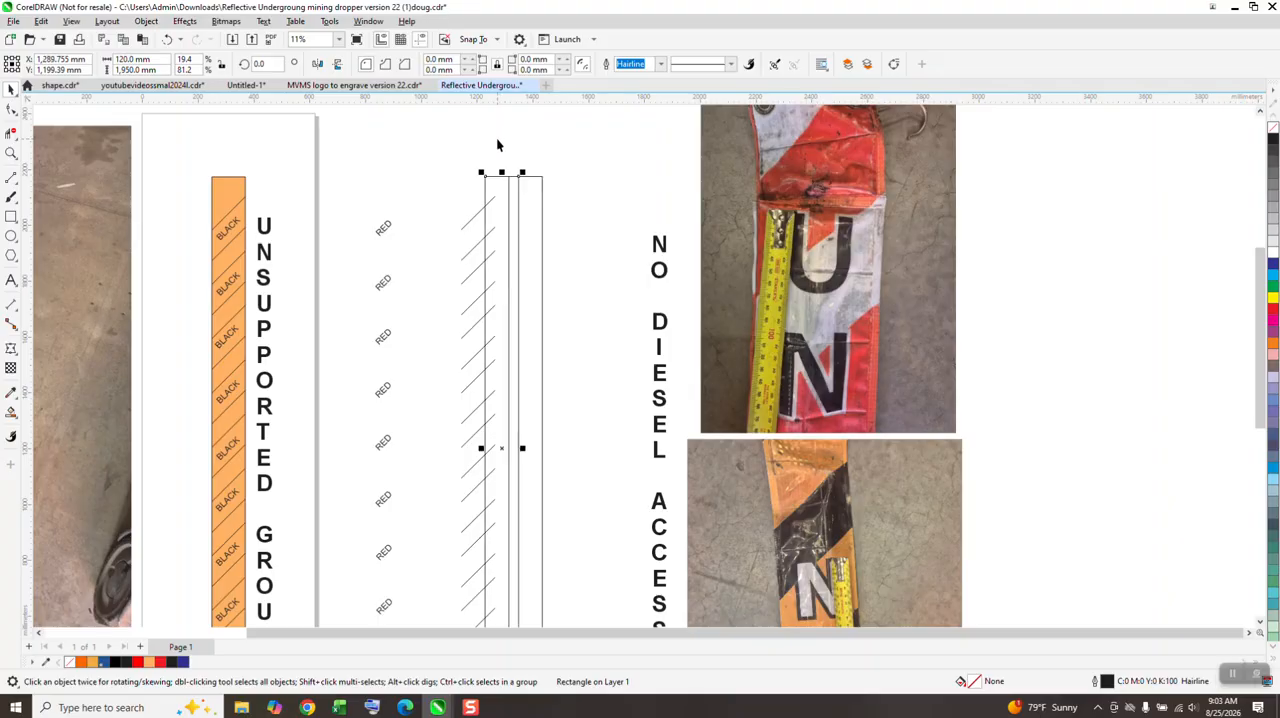
scroll(490, 130, down, 1)
drag(464, 138, 505, 487)
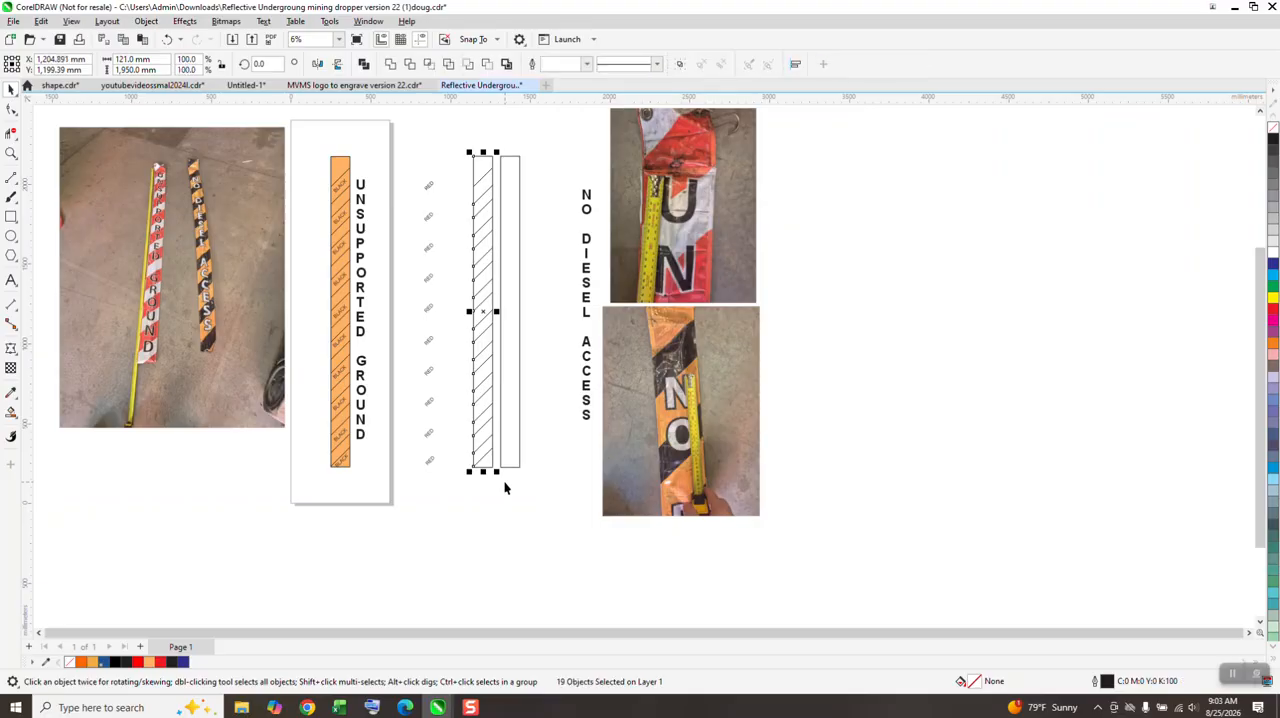
key(ctrl+g)
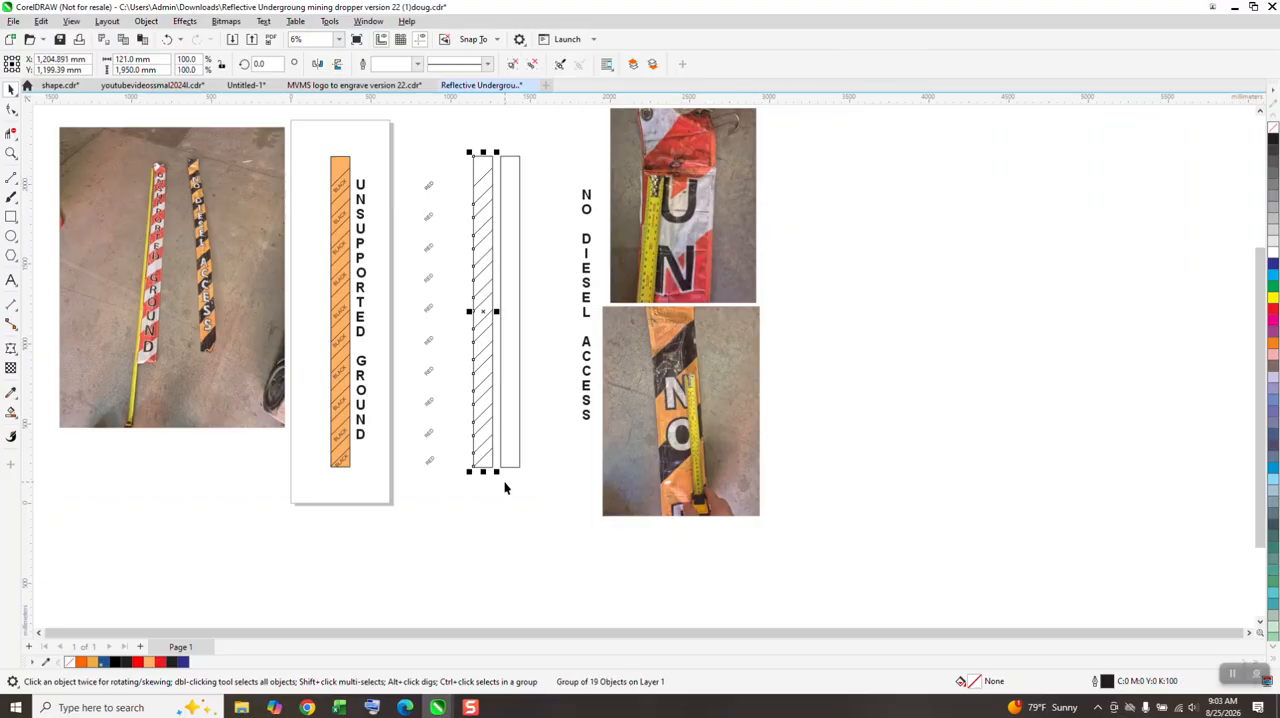
Step: Smart-fill the spare rectangle red and move the red shape 170 mm left over the lined strip
click(511, 413)
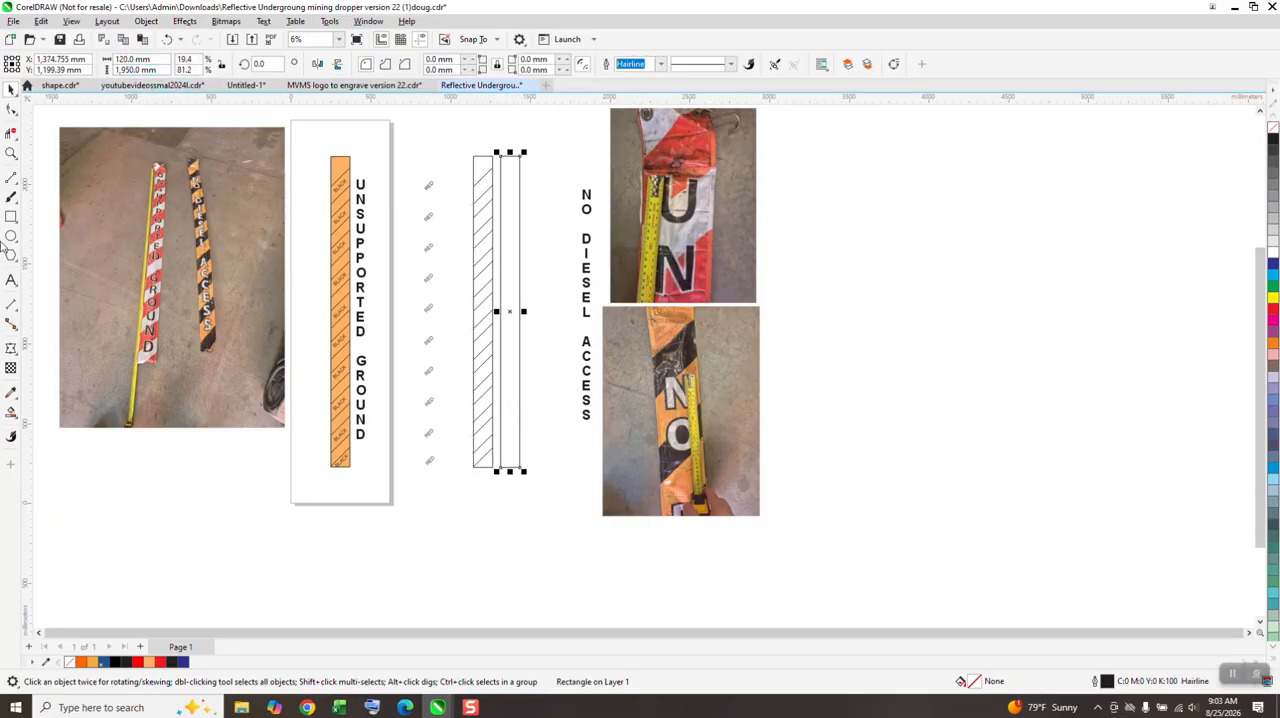
click(11, 411)
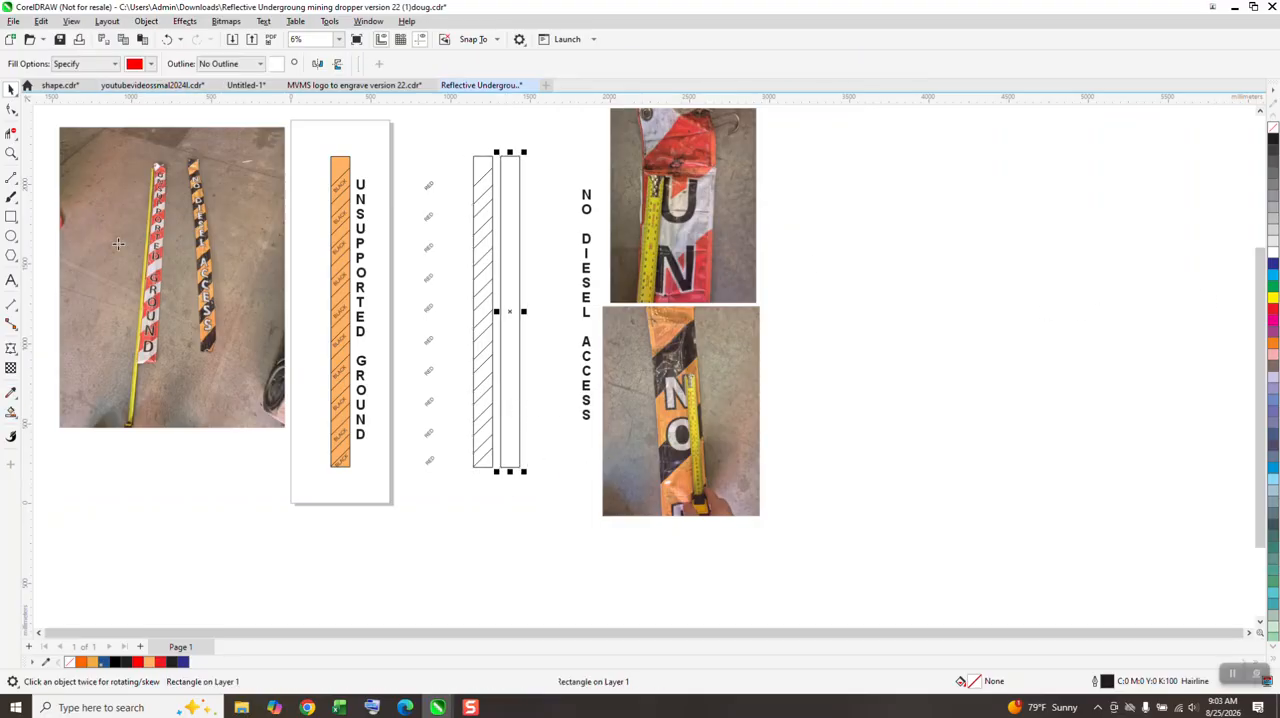
click(513, 201)
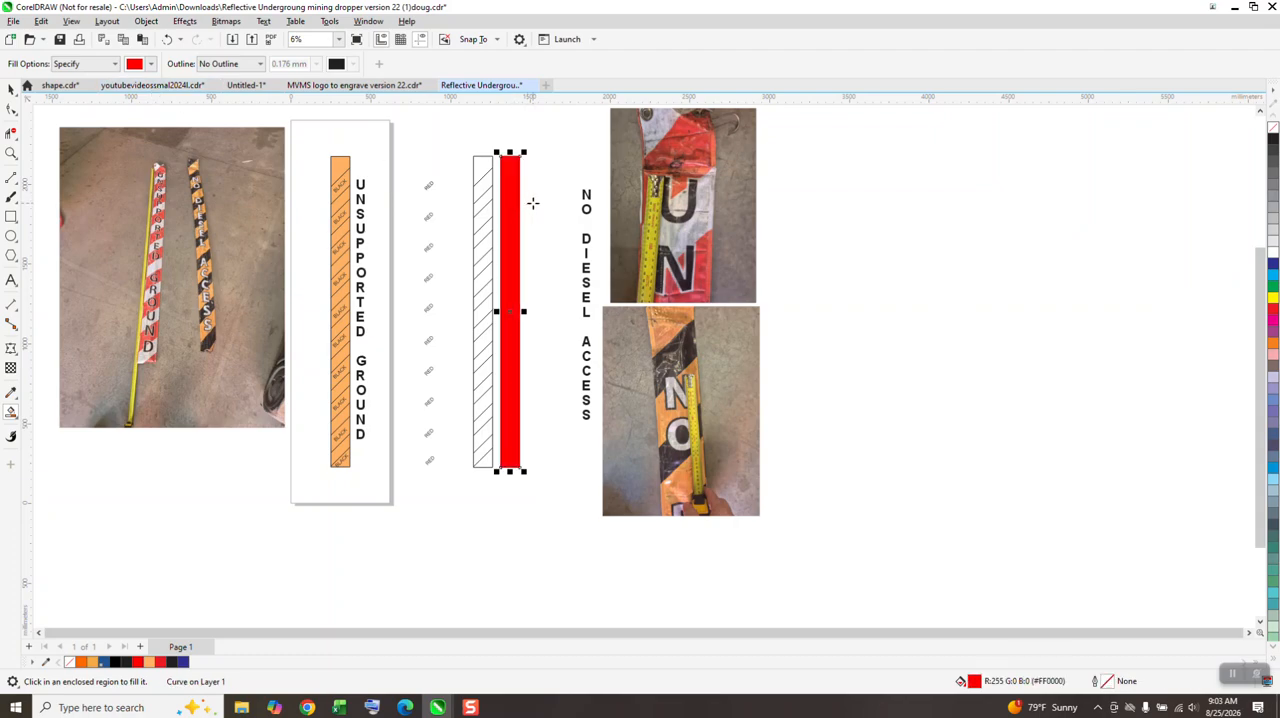
key(Left)
key(Left)
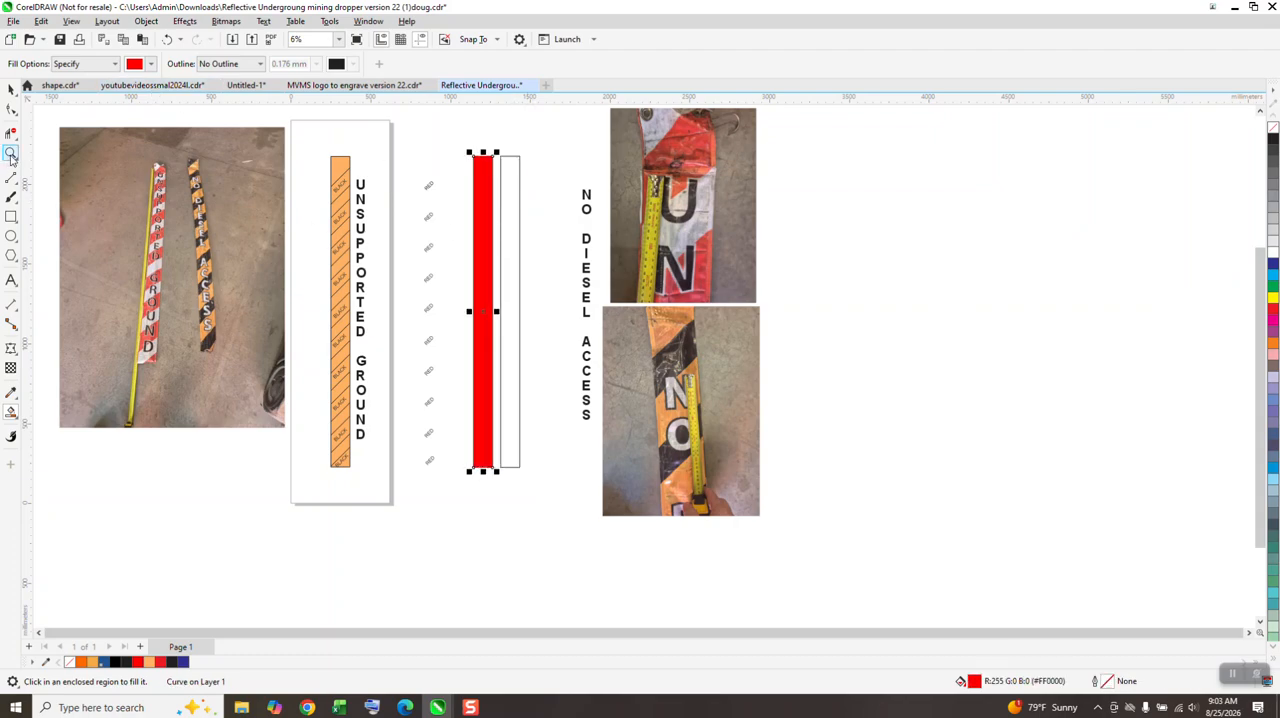
Step: Examine the diagonal line ends along the right edge of the red shape
click(11, 153)
drag(472, 173, 512, 215)
right_click(688, 245)
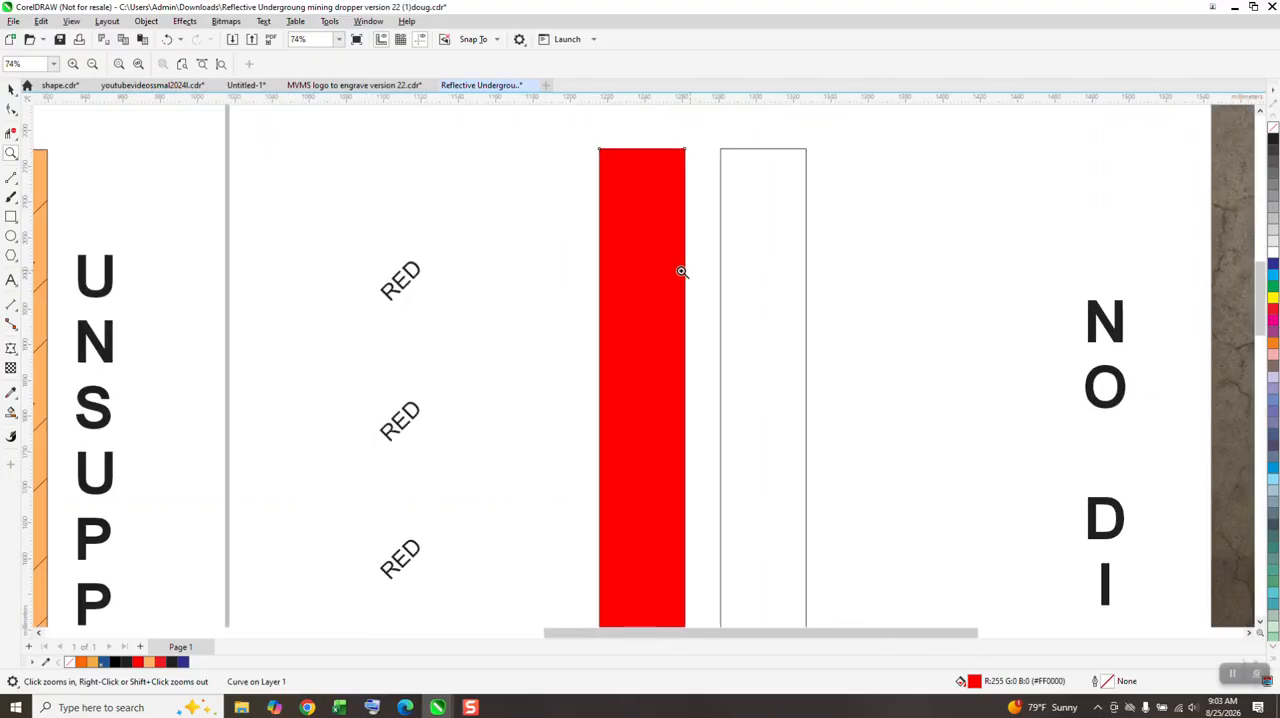
drag(666, 209, 718, 346)
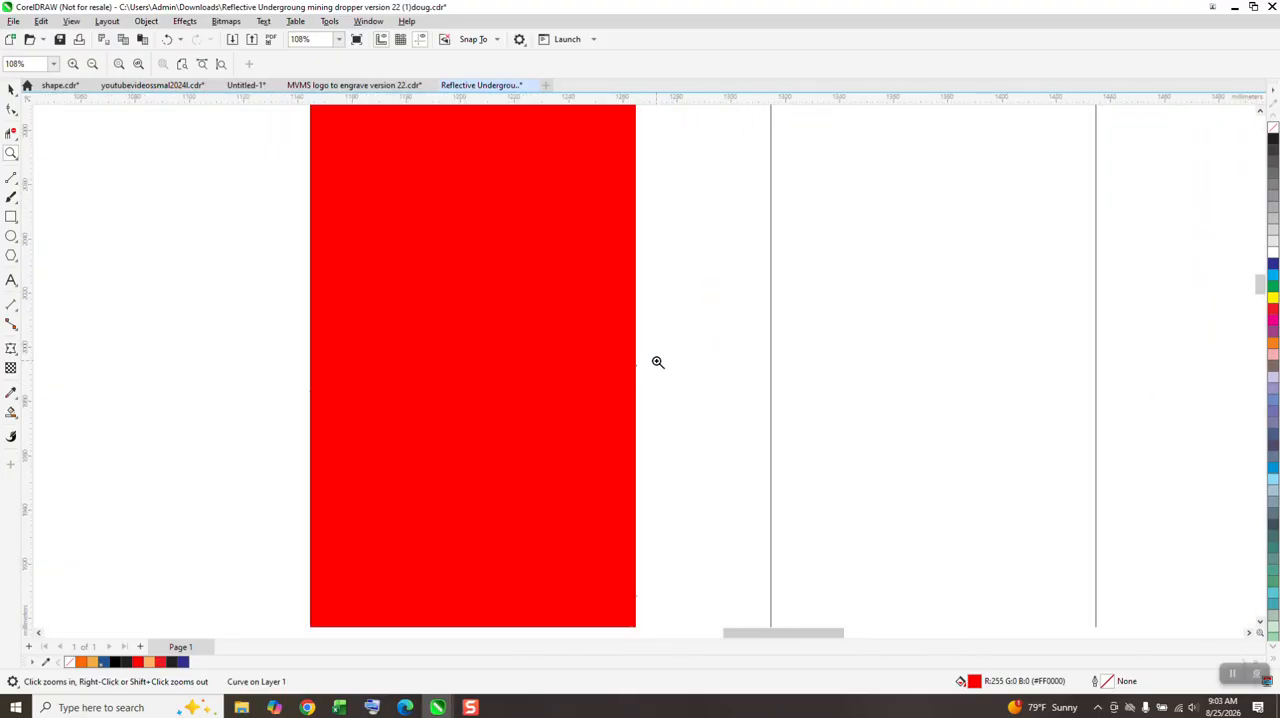
drag(634, 371, 648, 382)
scroll(614, 324, down, 10)
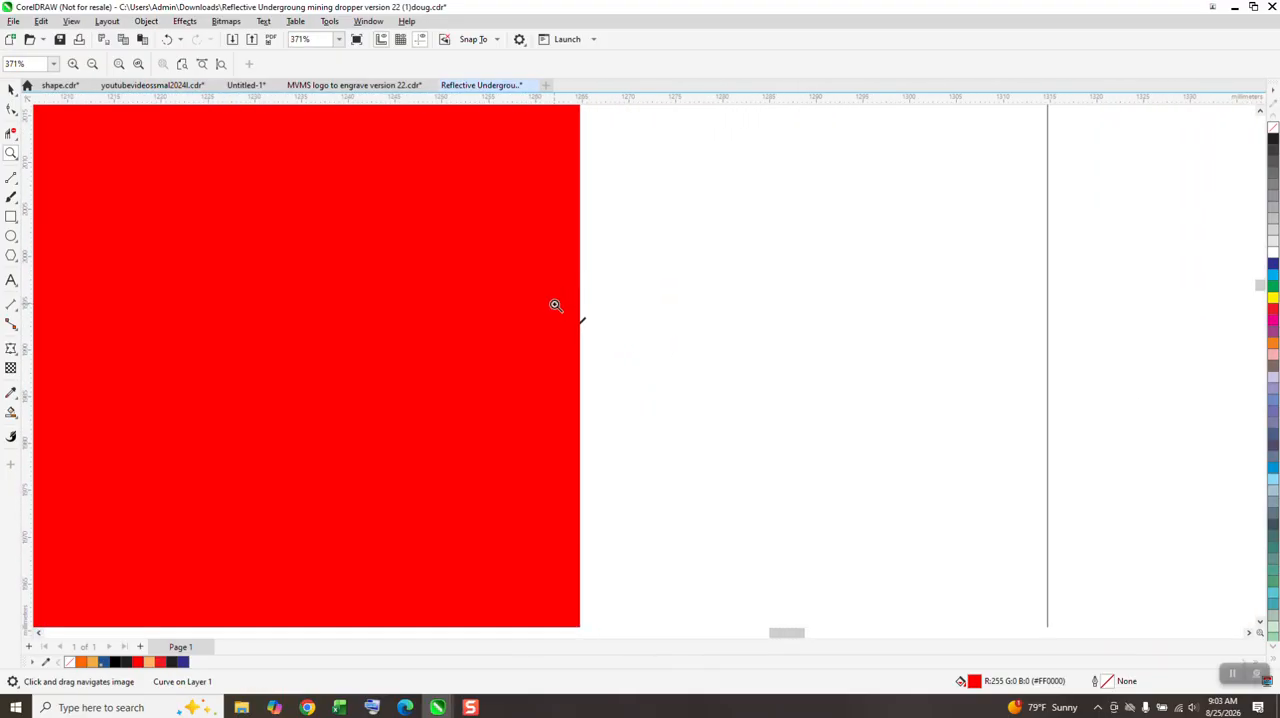
scroll(522, 251, down, 2)
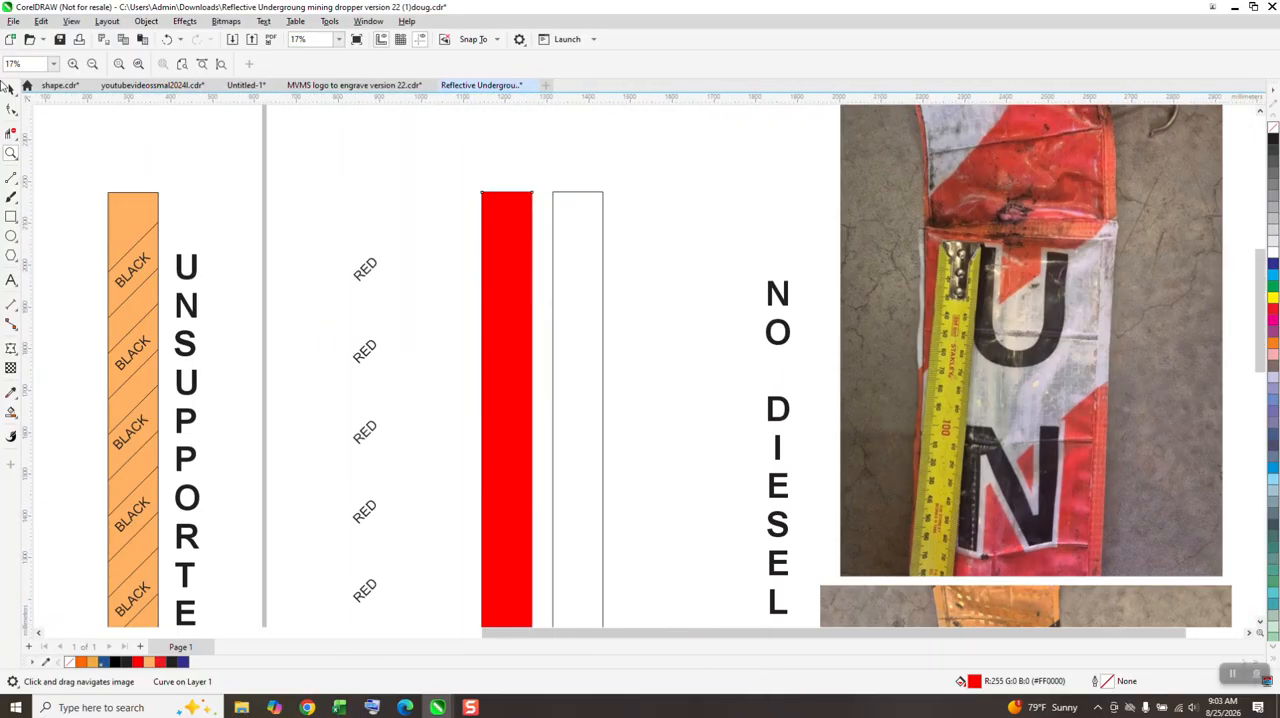
scroll(94, 123, down, 1)
scroll(300, 130, down, 1)
Step: Intersect the red shape with the grouped lined strip and move the resulting strip 340 mm to the right
key(space)
drag(316, 129, 392, 575)
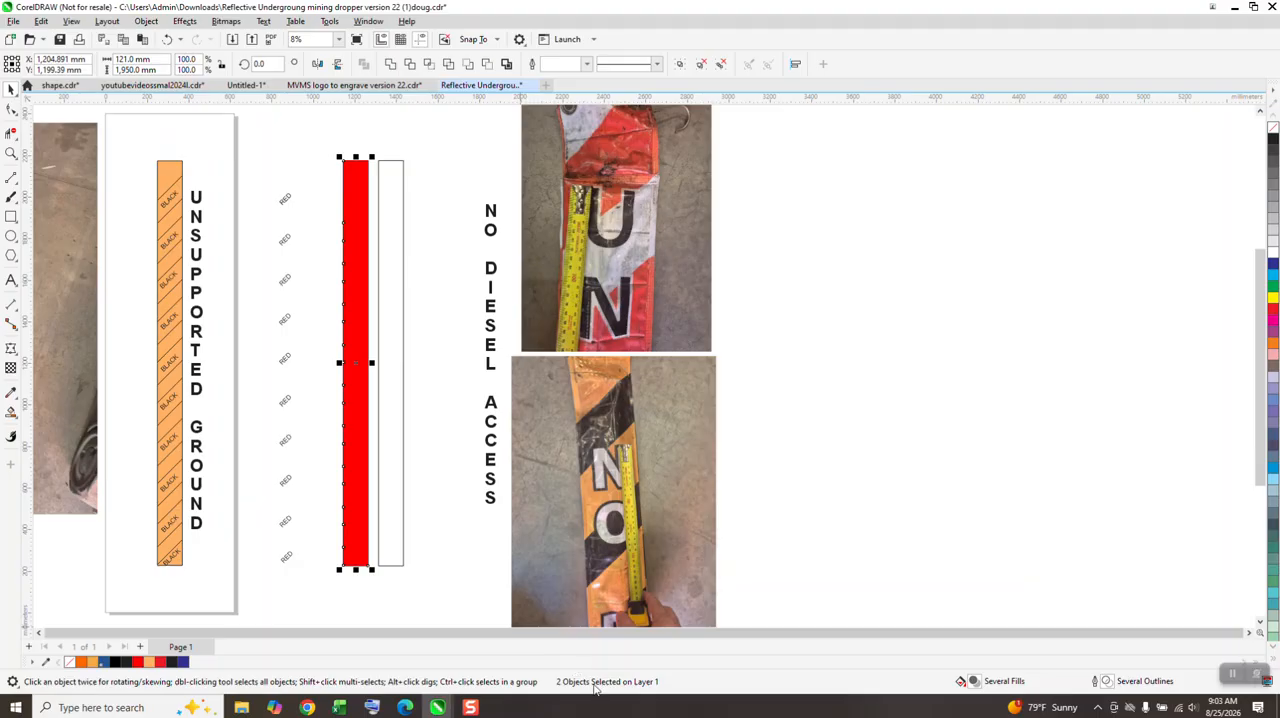
click(429, 65)
key(Right)
key(Right)
key(Right)
key(Right)
key(Right)
key(Right)
key(Right)
key(Right)
key(Right)
key(Right)
key(Right)
key(Right)
key(Right)
key(Right)
key(Right)
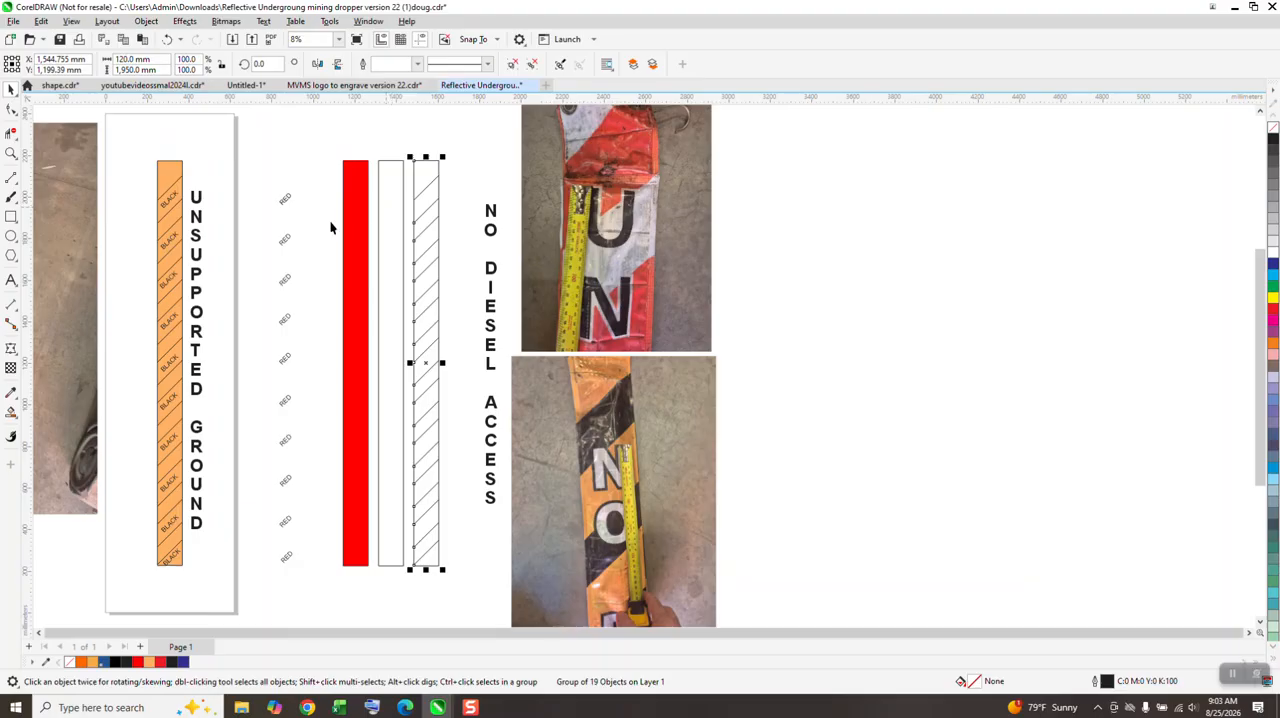
Step: Fill the first two alternate diagonal bands of the new strip with red using Smart Fill and check their edges
click(10, 411)
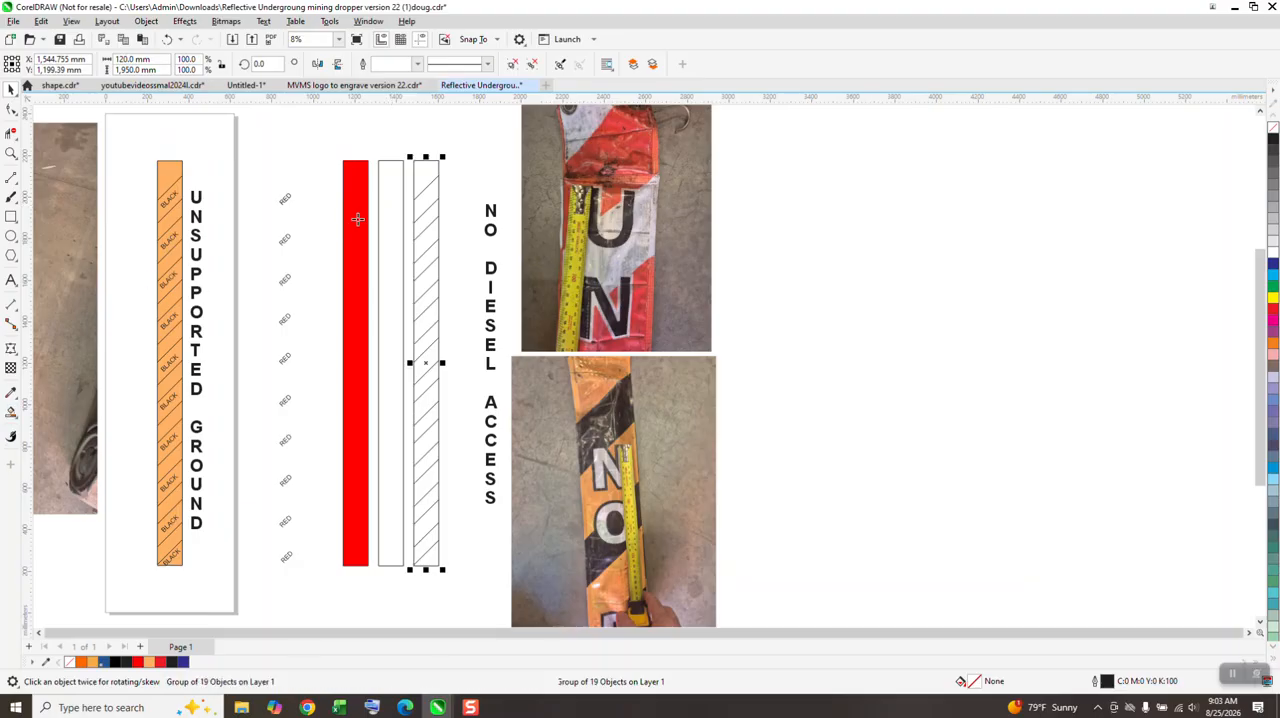
click(428, 198)
click(429, 238)
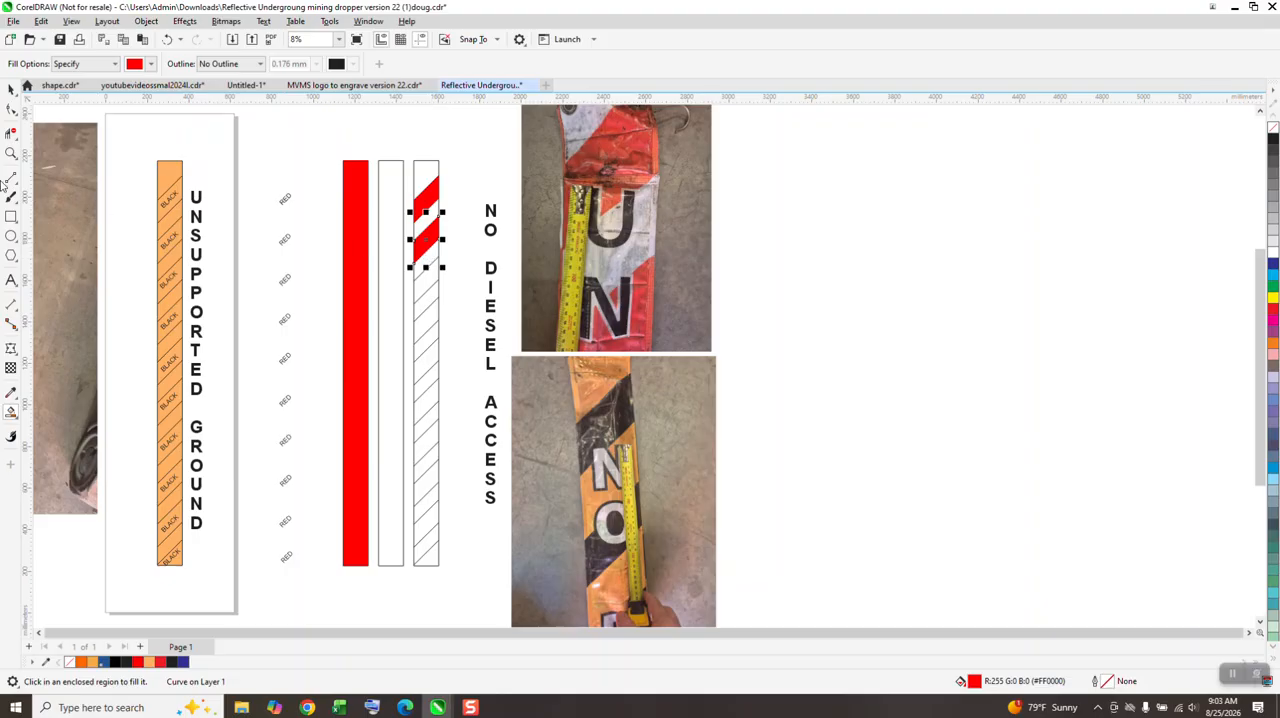
click(11, 152)
drag(430, 200, 460, 227)
scroll(460, 227, down, 7)
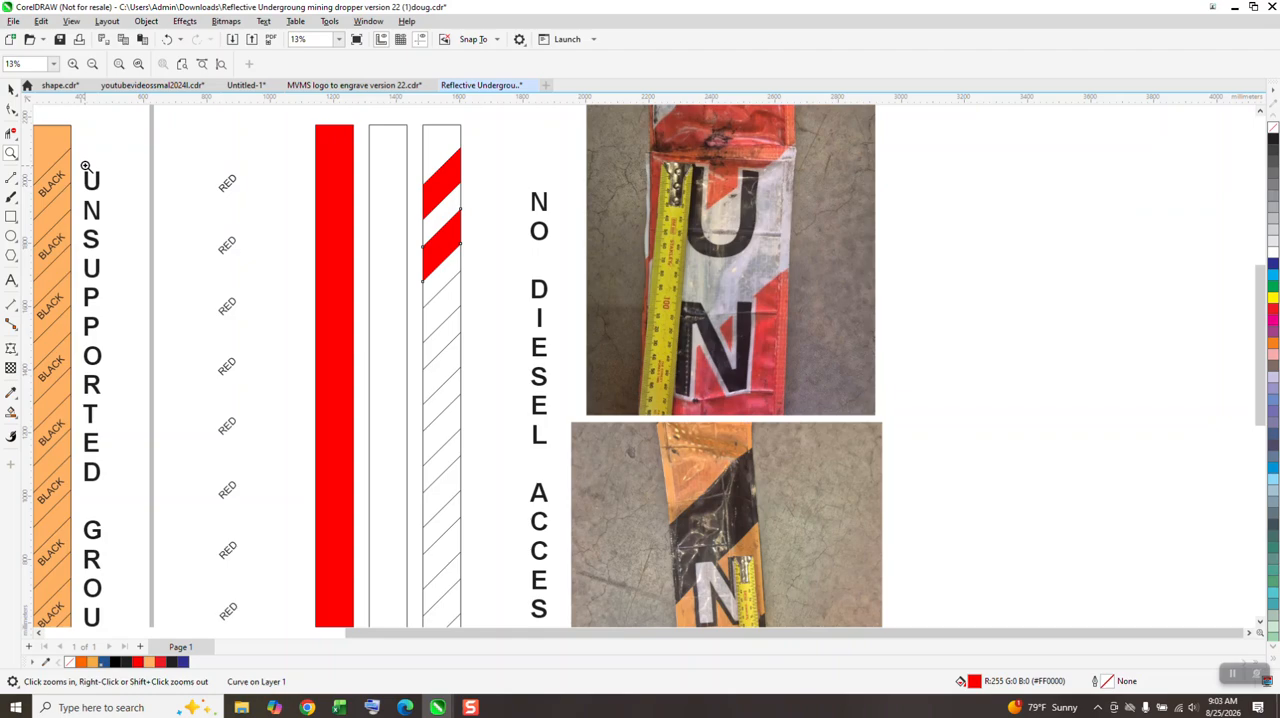
Step: Delete the solid red shape, the spare empty rectangle and the original lined strip
click(11, 89)
click(333, 177)
key(Delete)
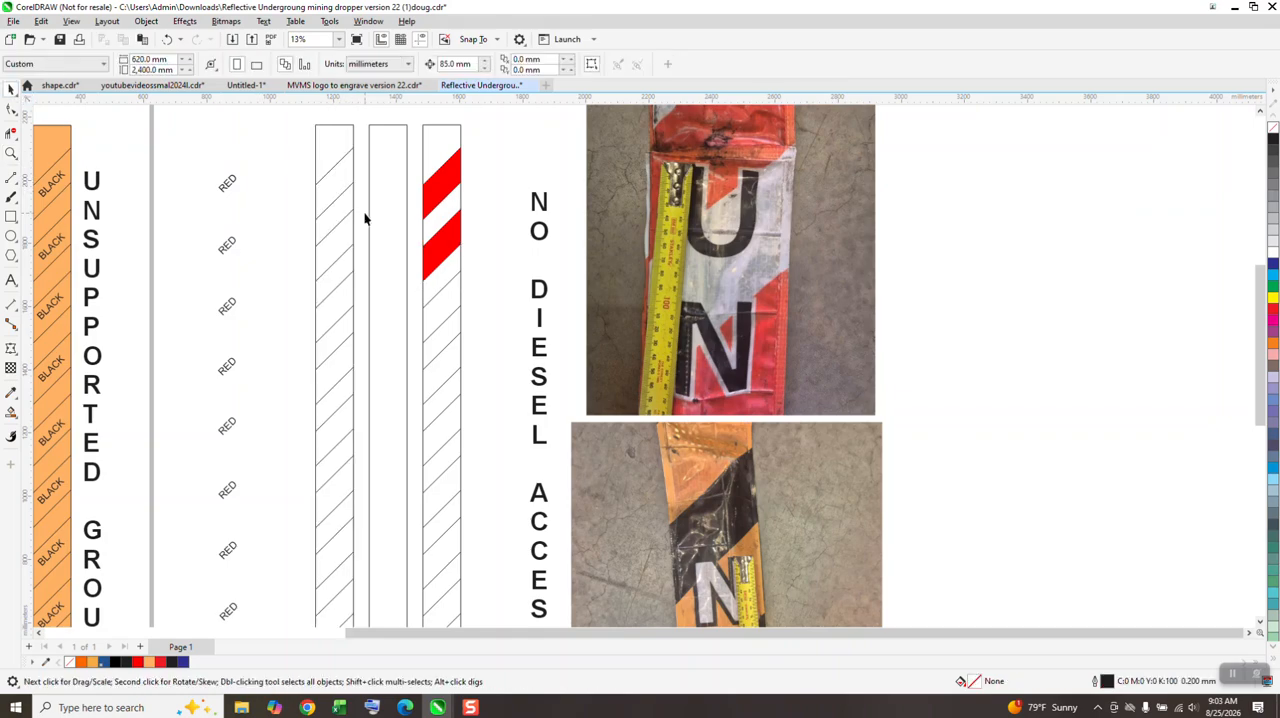
click(387, 224)
key(Delete)
click(349, 234)
key(Delete)
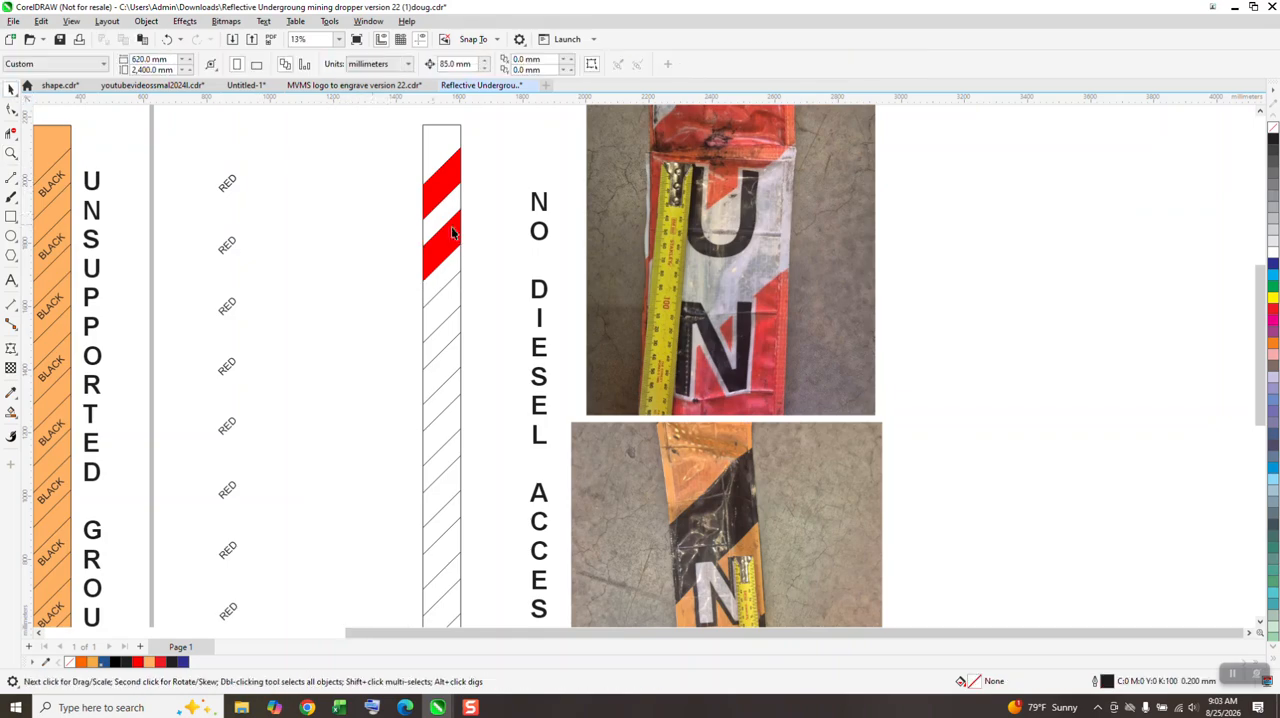
Step: Fill the third and fourth alternate diagonal bands of the remaining strip with red using Smart Fill
scroll(374, 253, down, 1)
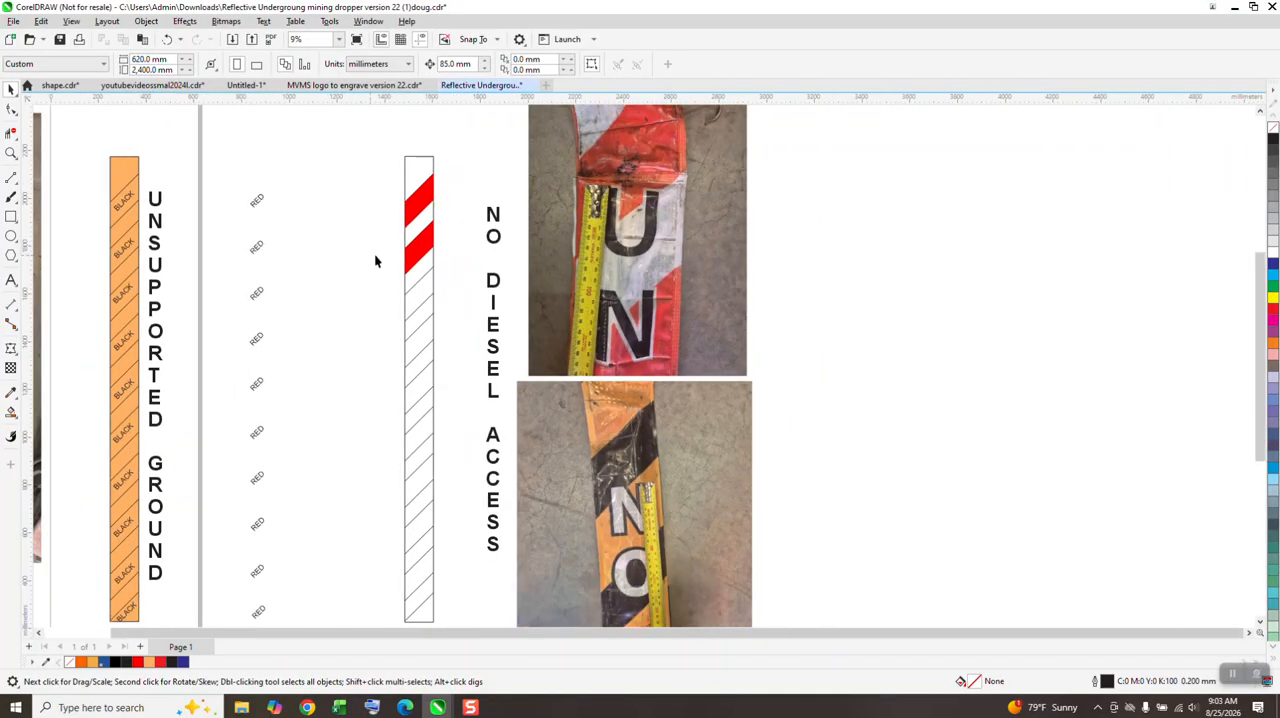
click(11, 411)
click(422, 298)
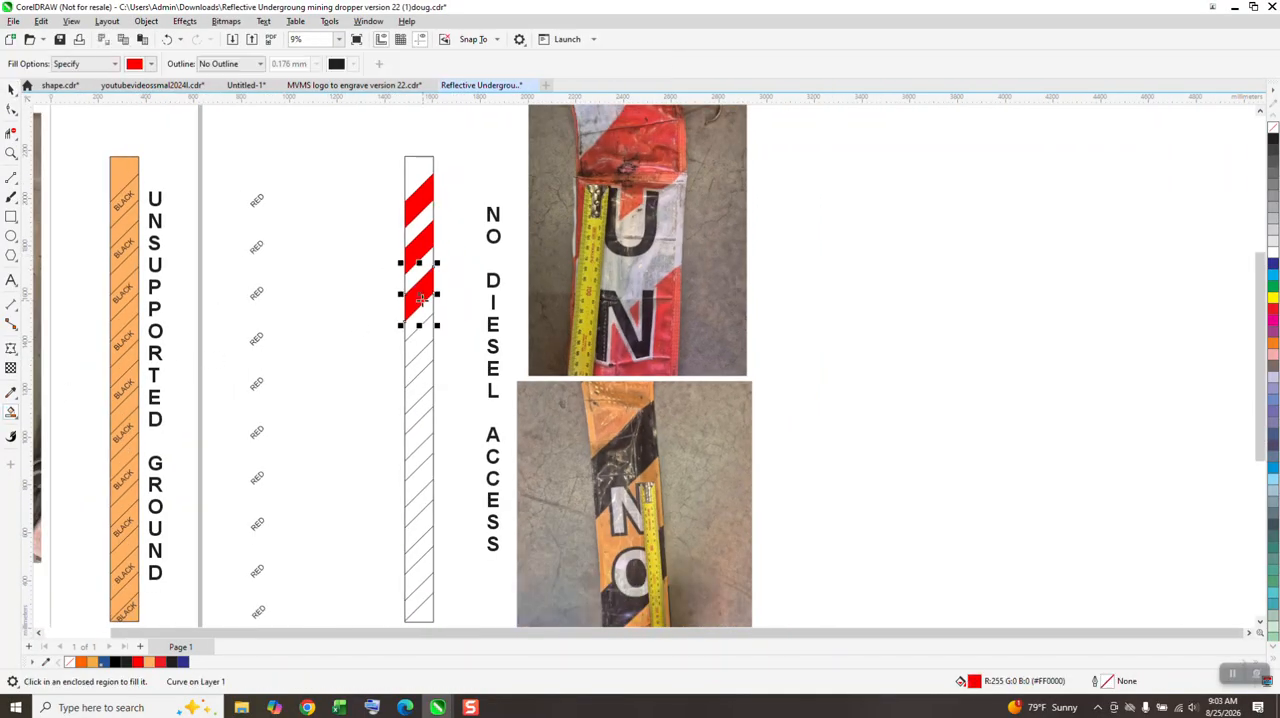
click(416, 357)
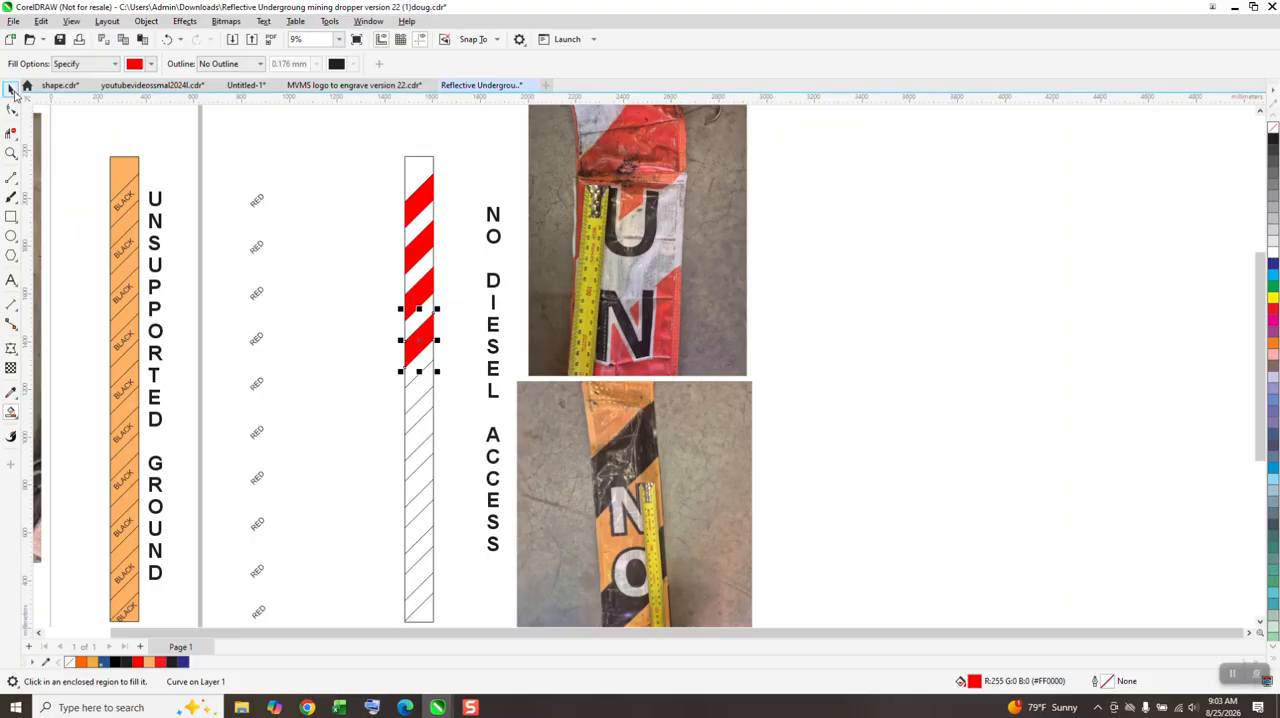
Step: Move the group of RED labels 680 mm to the right onto the partly filled diagonal strip
double_click(12, 91)
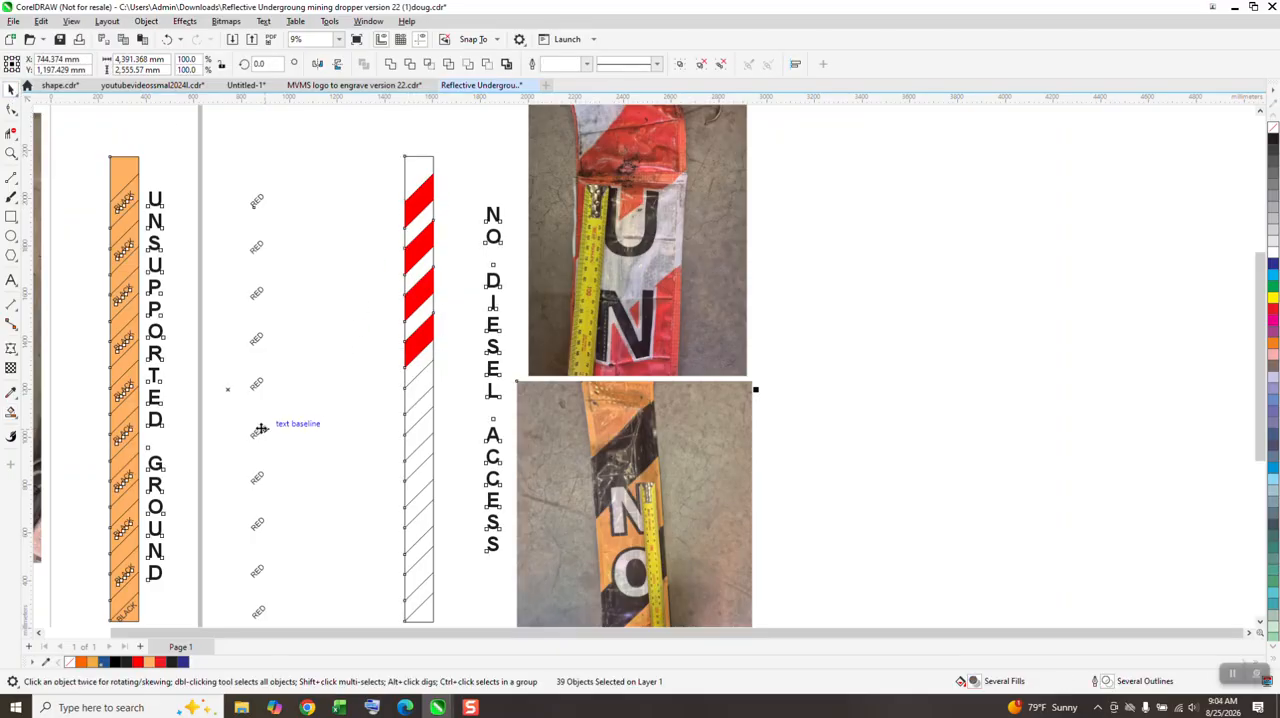
click(301, 336)
click(262, 427)
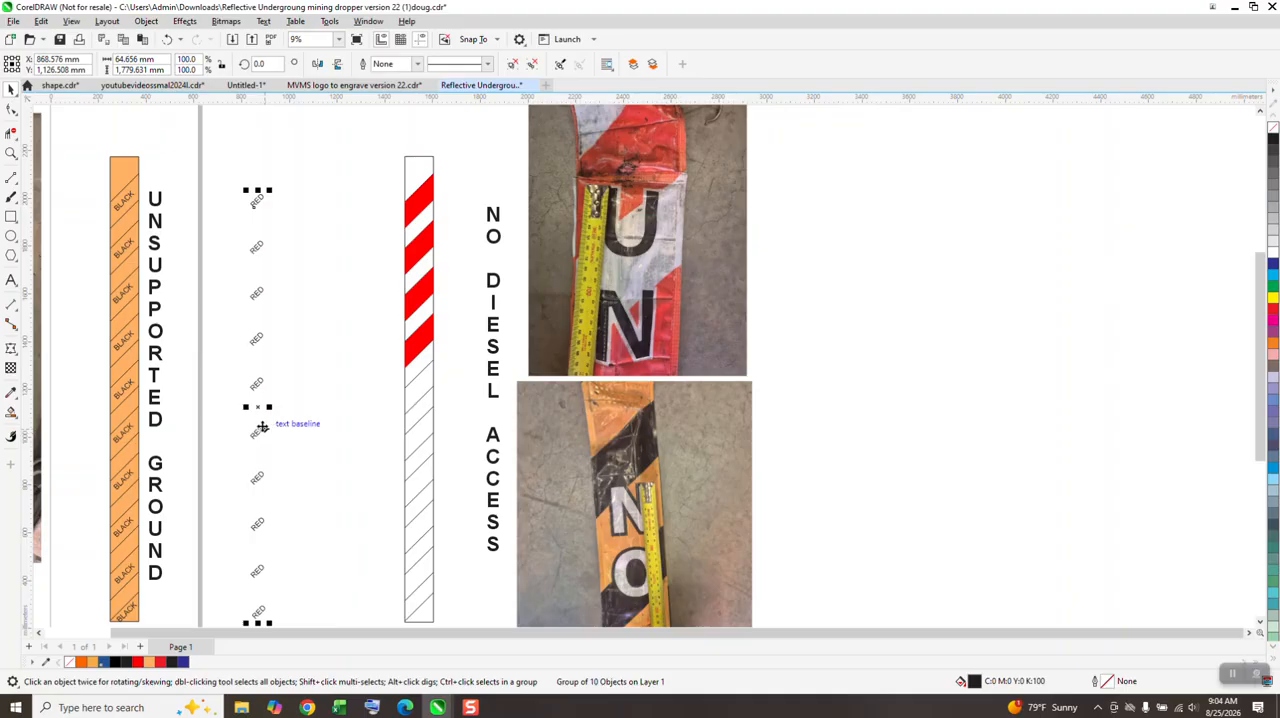
key(Right)
key(Right)
key(Right)
key(Right)
key(Right)
key(Right)
key(Right)
key(Right)
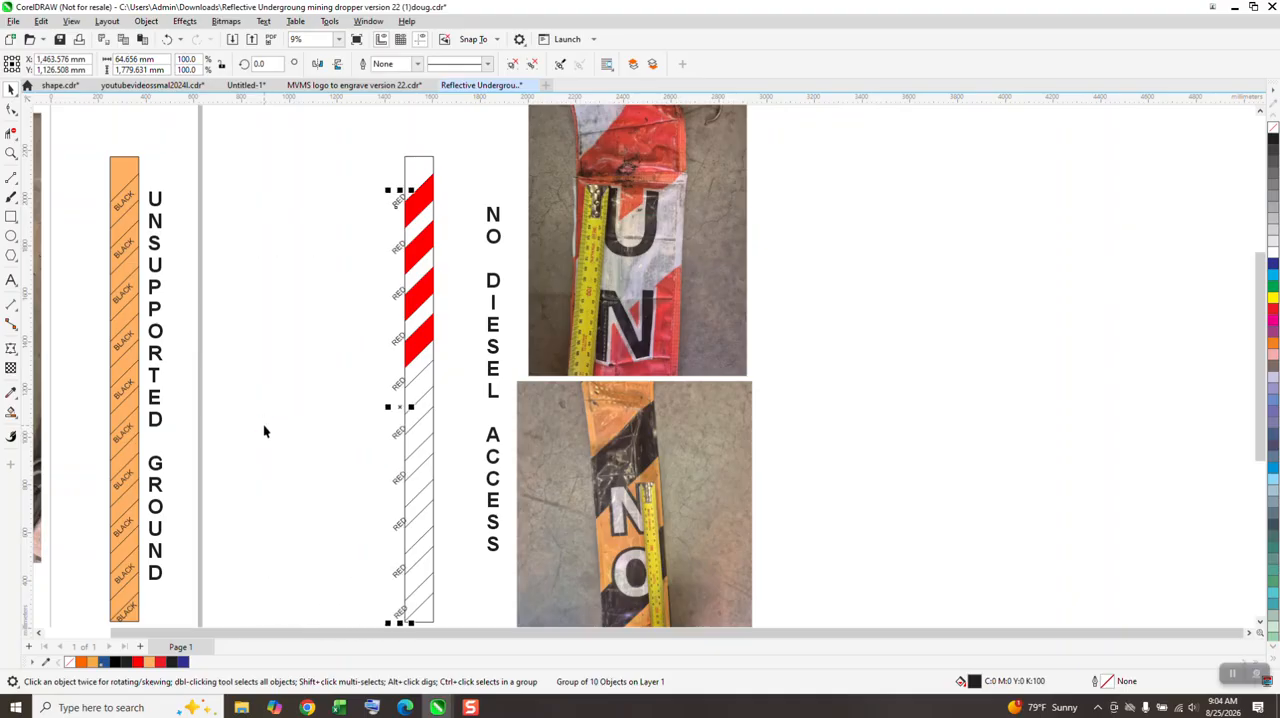
key(Right)
click(11, 154)
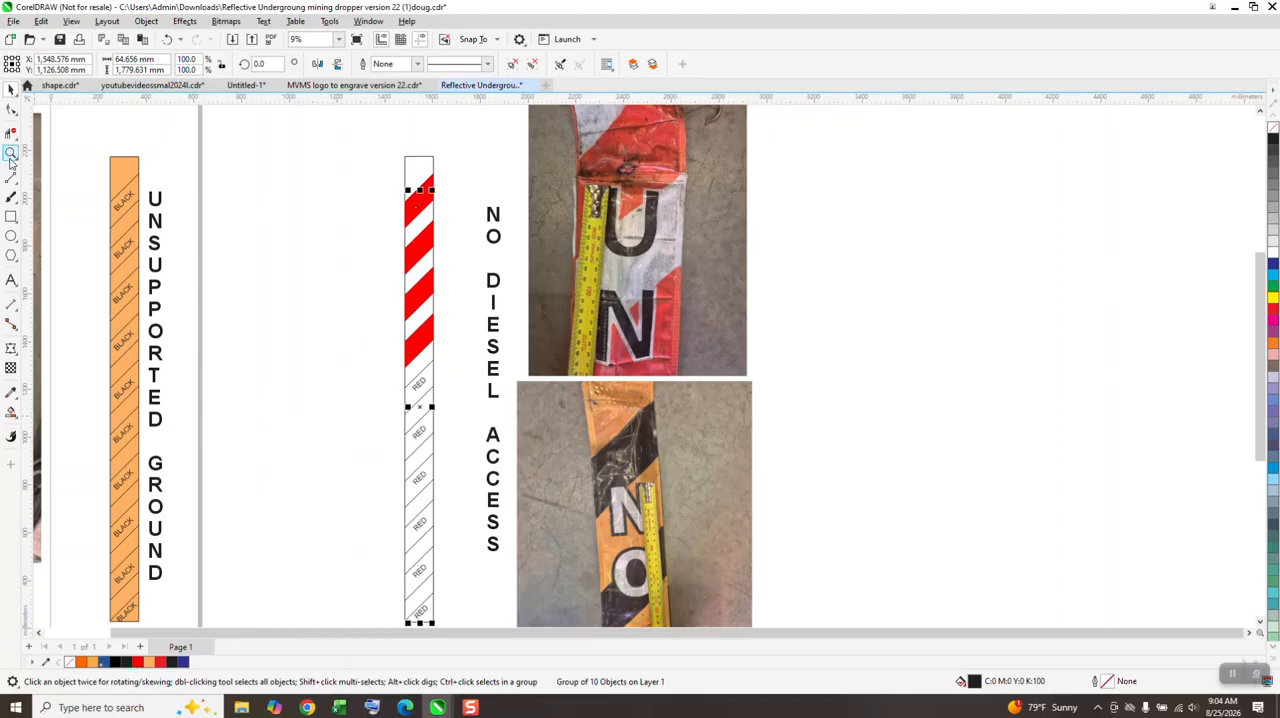
click(391, 357)
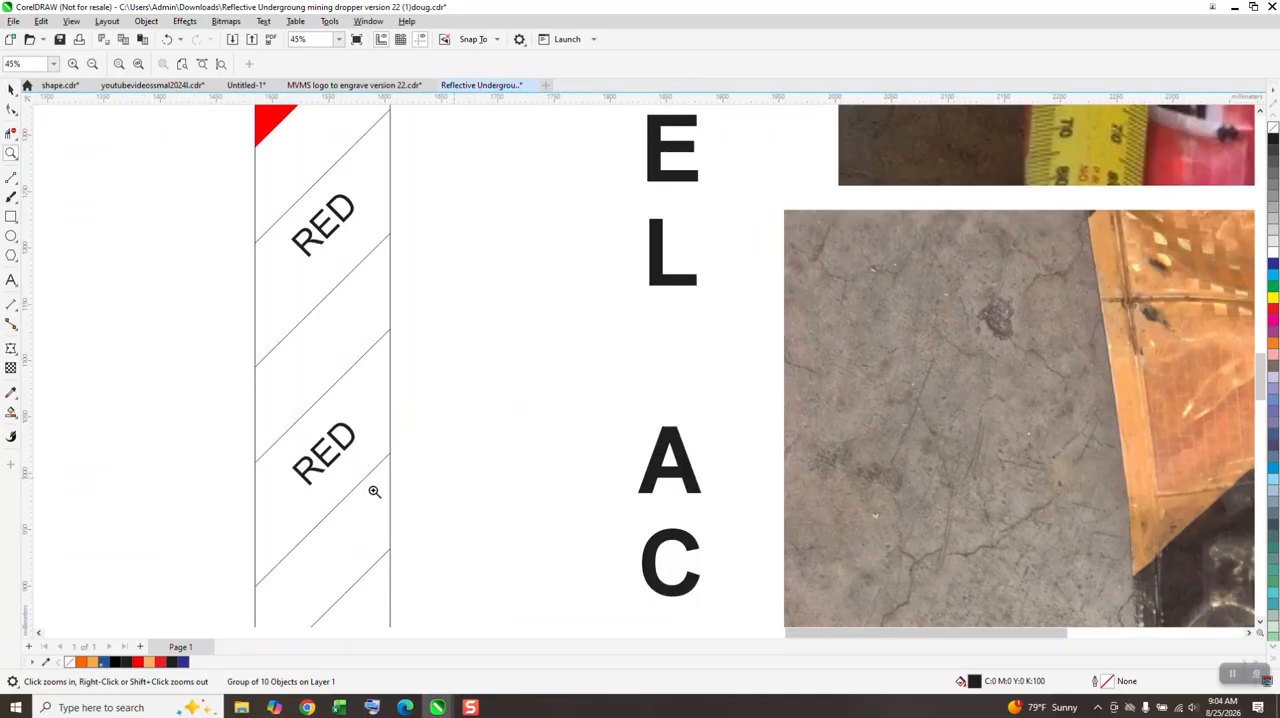
Step: Try a red Smart Fill on the next labelled band and undo it together with the move of the RED labels onto the strip
click(11, 412)
click(300, 266)
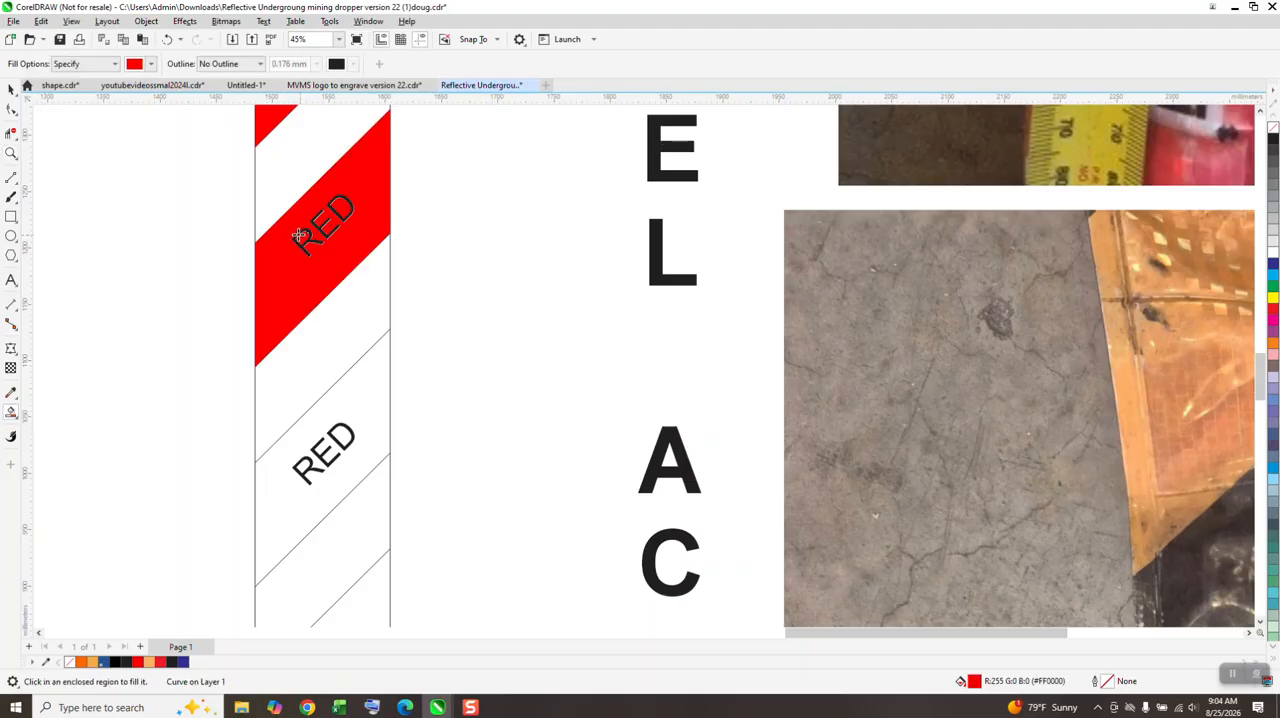
click(168, 40)
click(168, 40)
click(168, 40)
click(168, 40)
click(168, 40)
click(168, 40)
click(168, 40)
Step: Fill the six remaining alternate diagonal bands down to the strip's lower end with red using Smart Fill
scroll(380, 250, down, 4)
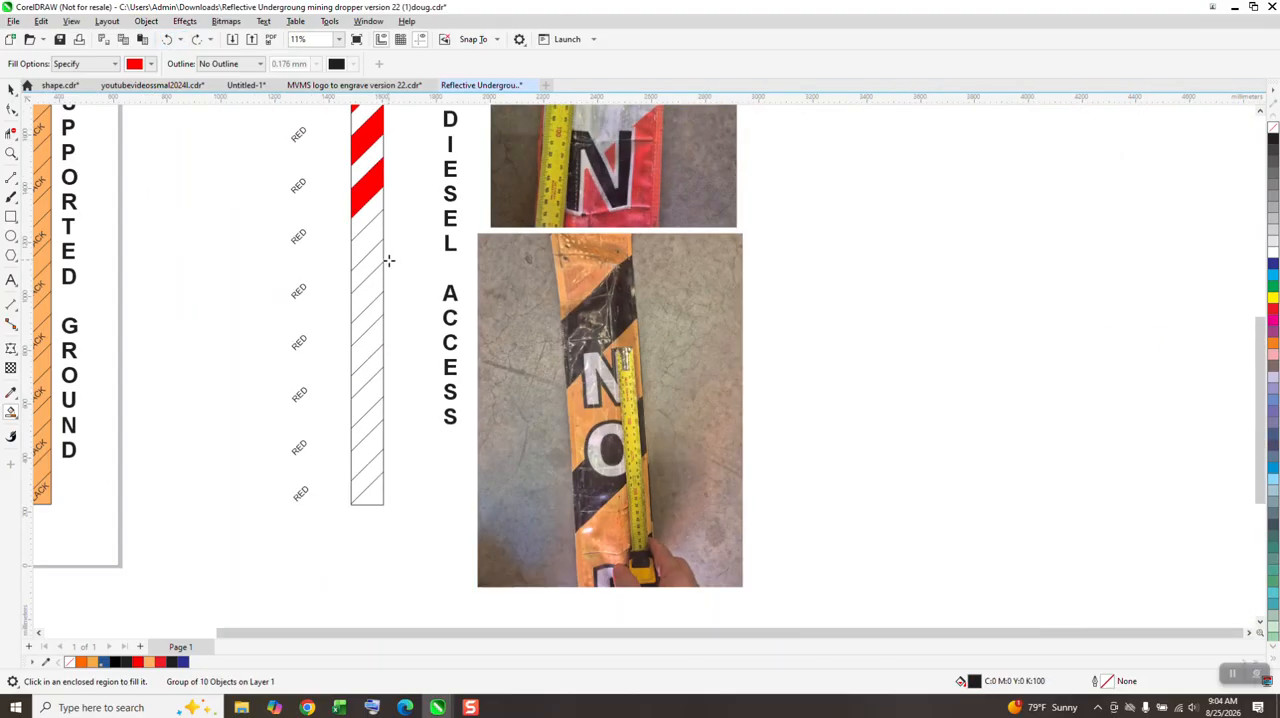
click(370, 241)
click(376, 308)
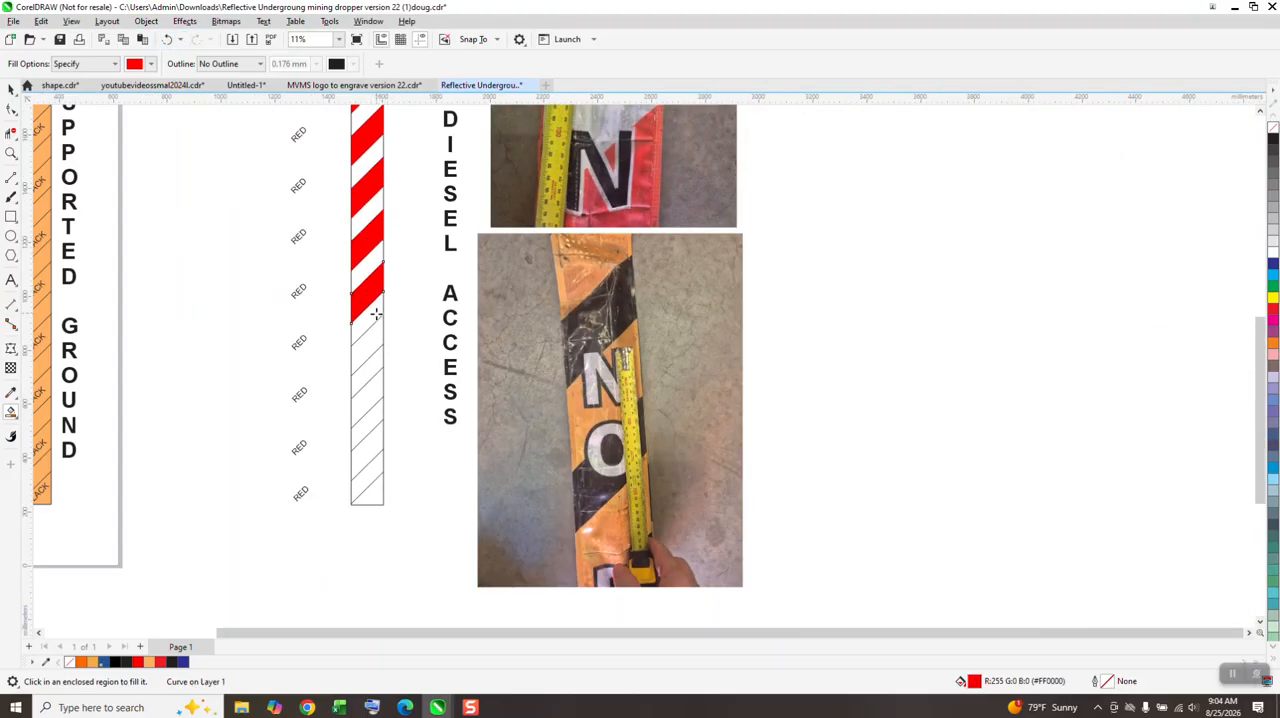
click(376, 349)
click(376, 390)
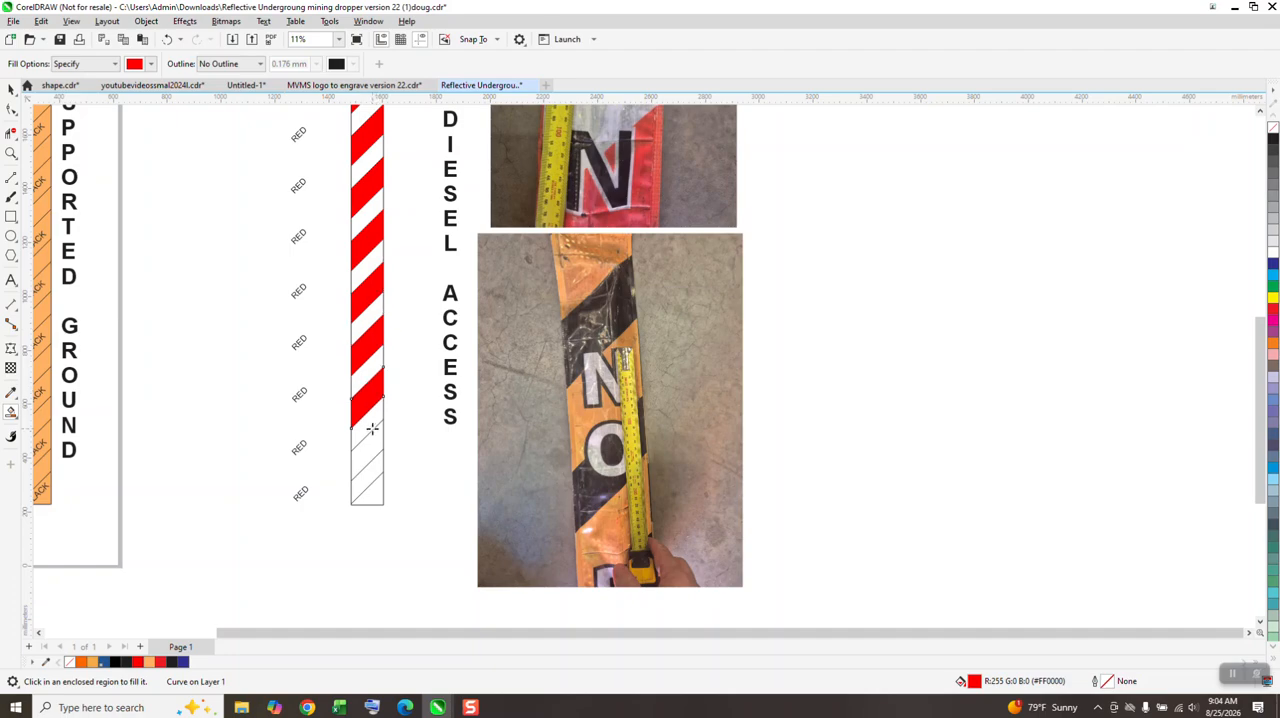
click(374, 441)
click(379, 490)
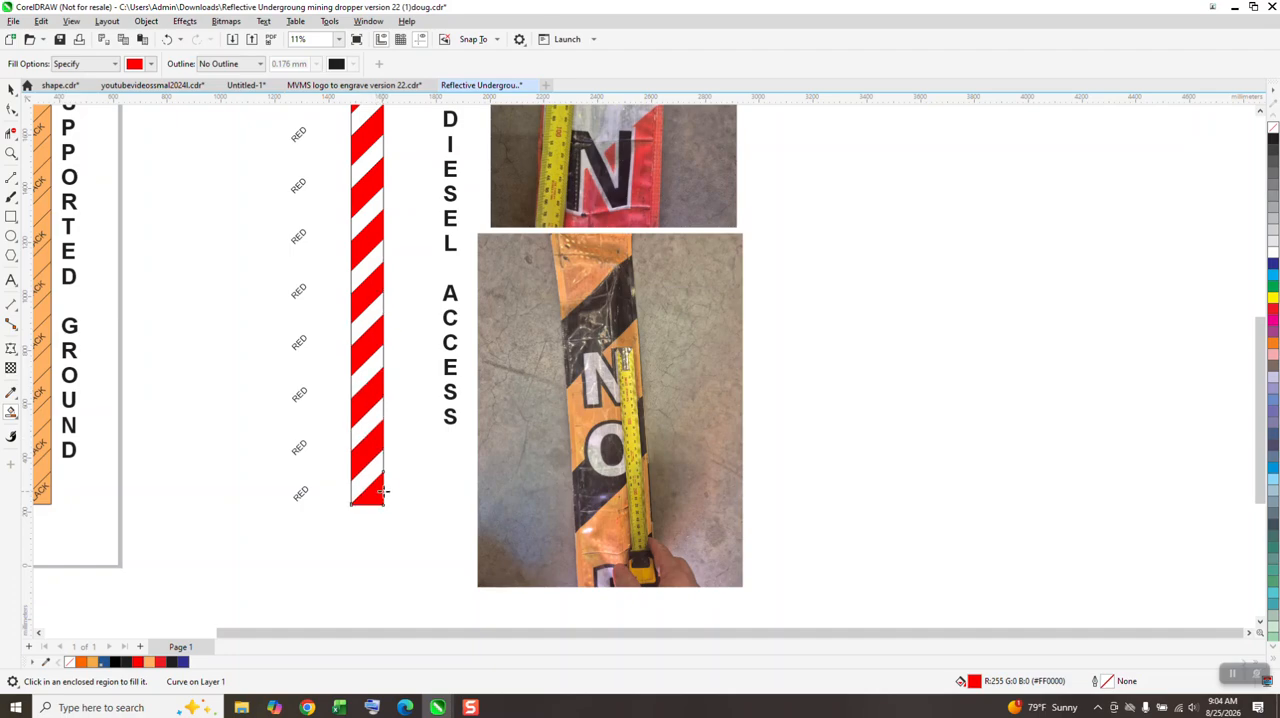
Step: Bring the group of RED labels to the front and move it 255 mm to the right onto the red bands
scroll(379, 490, down, 2)
click(11, 88)
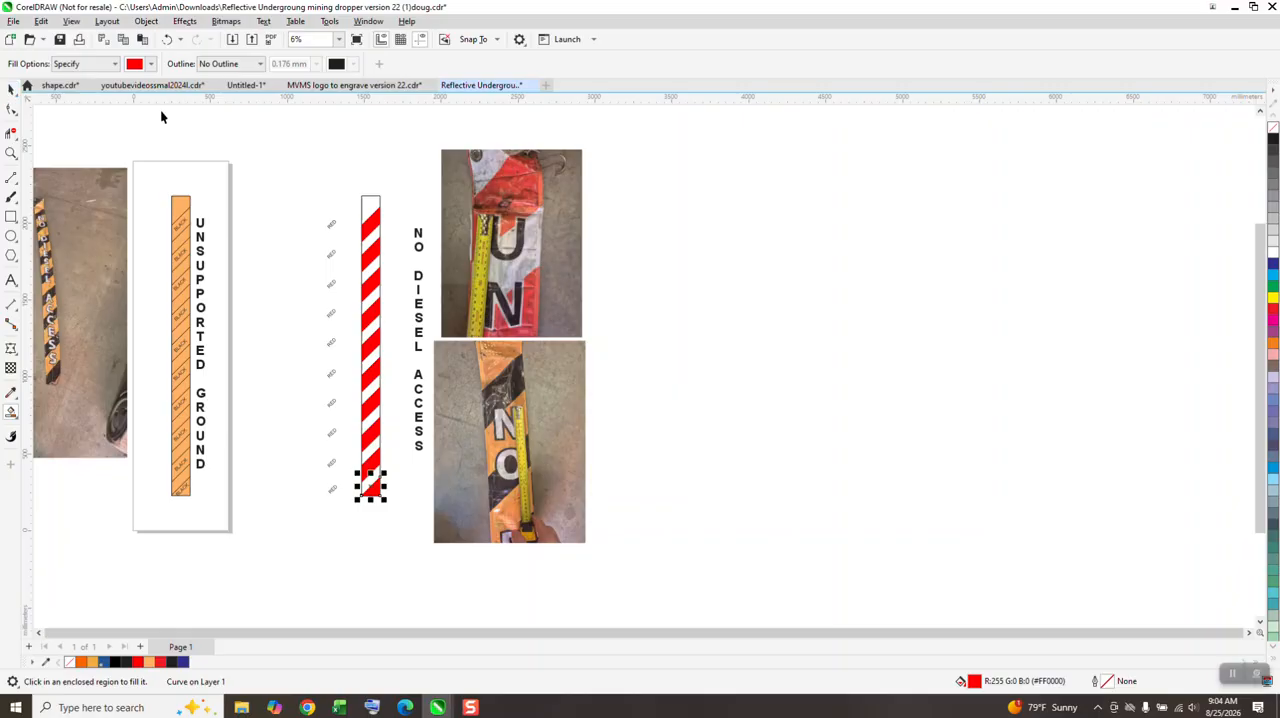
drag(320, 190, 308, 270)
drag(357, 493, 362, 515)
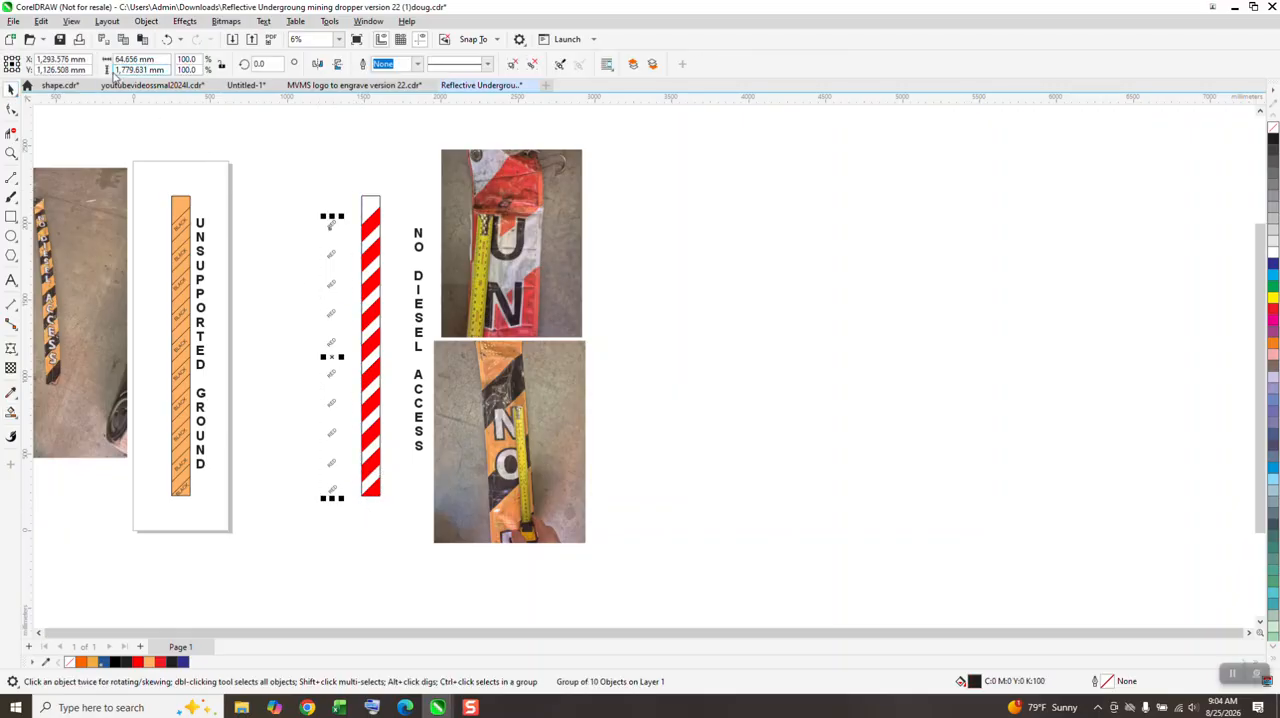
click(146, 21)
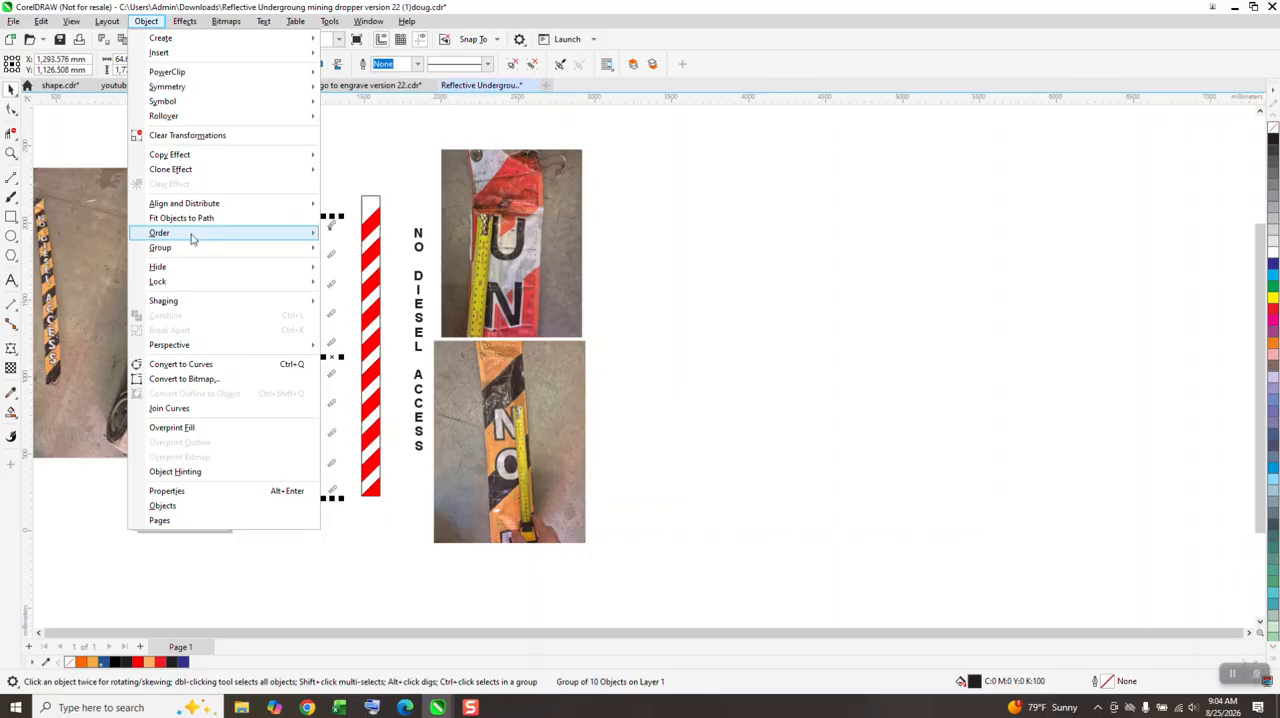
mouse_move(195, 234)
click(350, 231)
key(Right)
key(Right)
key(Right)
key(Right)
key(Right)
key(Right)
key(Right)
key(Right)
key(Right)
key(Right)
key(Right)
key(Right)
key(Right)
key(Right)
key(Right)
key(Right)
key(Right)
key(Right)
key(Right)
key(Right)
click(11, 152)
drag(258, 181, 415, 282)
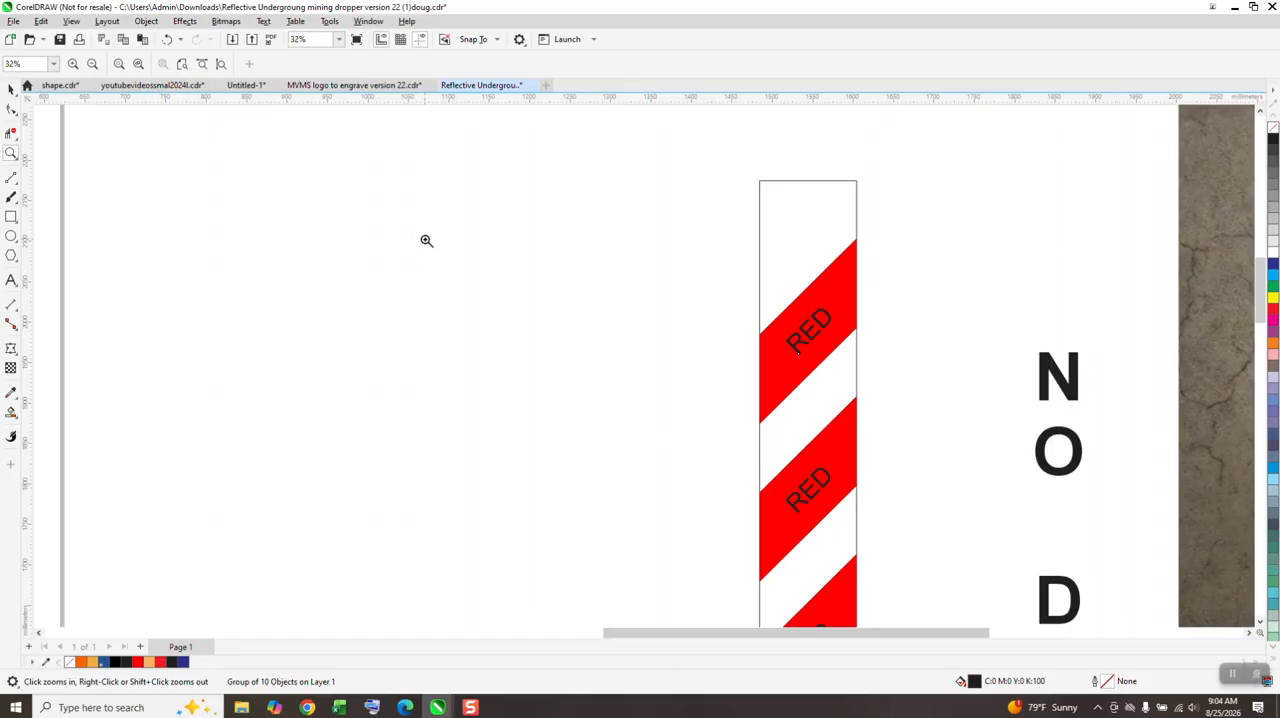
scroll(426, 209, down, 2)
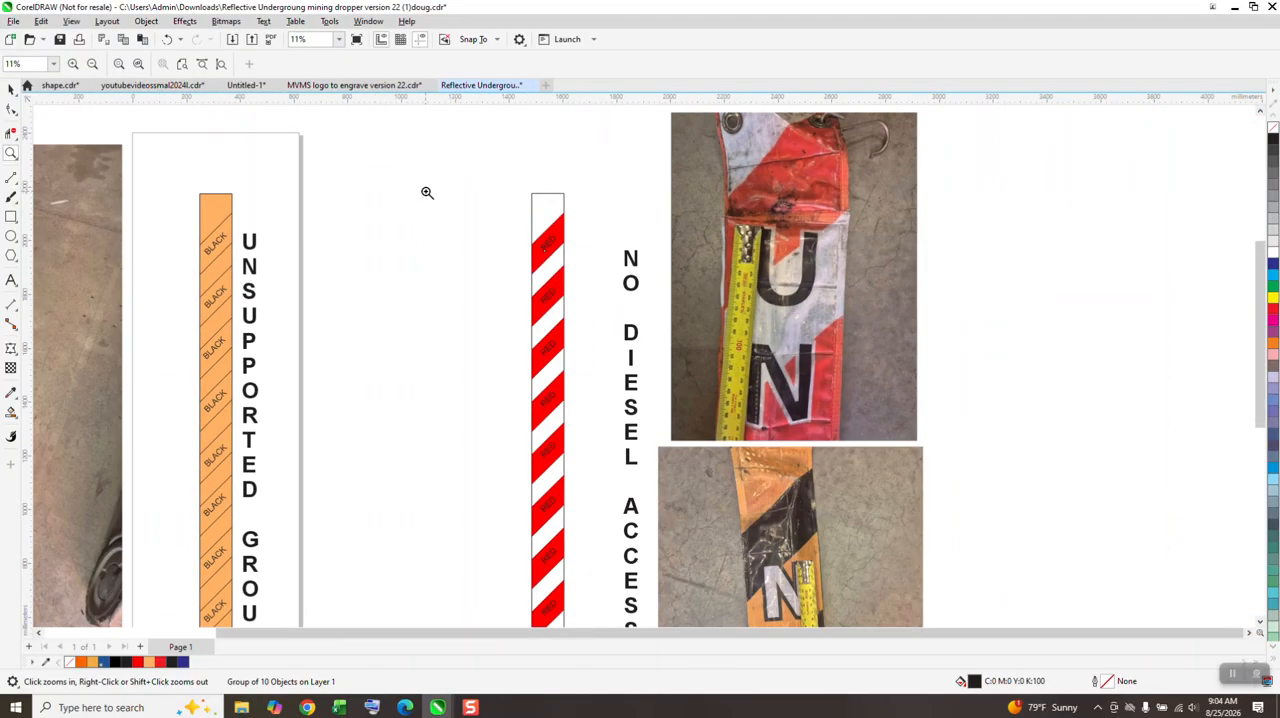
Step: Scale the first pair of diagonal lines on the orange strip to about 111% so their ends extend past the outline
drag(191, 233, 228, 262)
scroll(503, 310, up, 2)
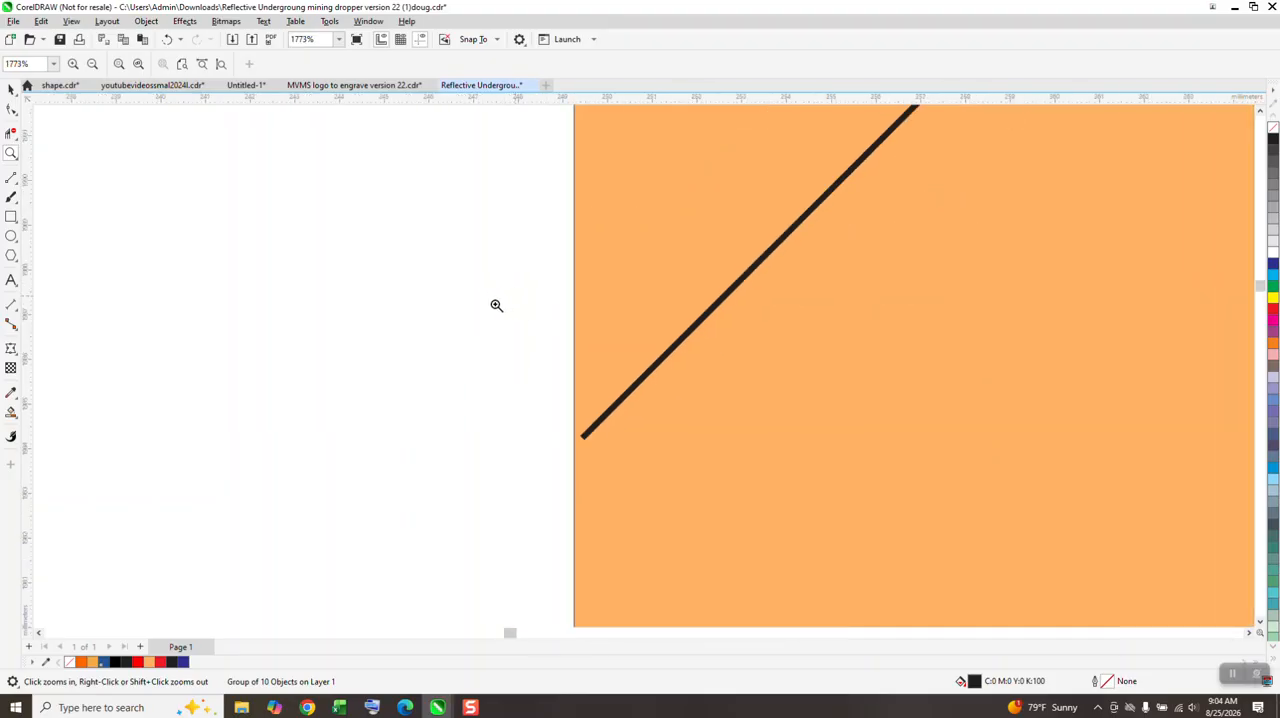
scroll(483, 321, down, 5)
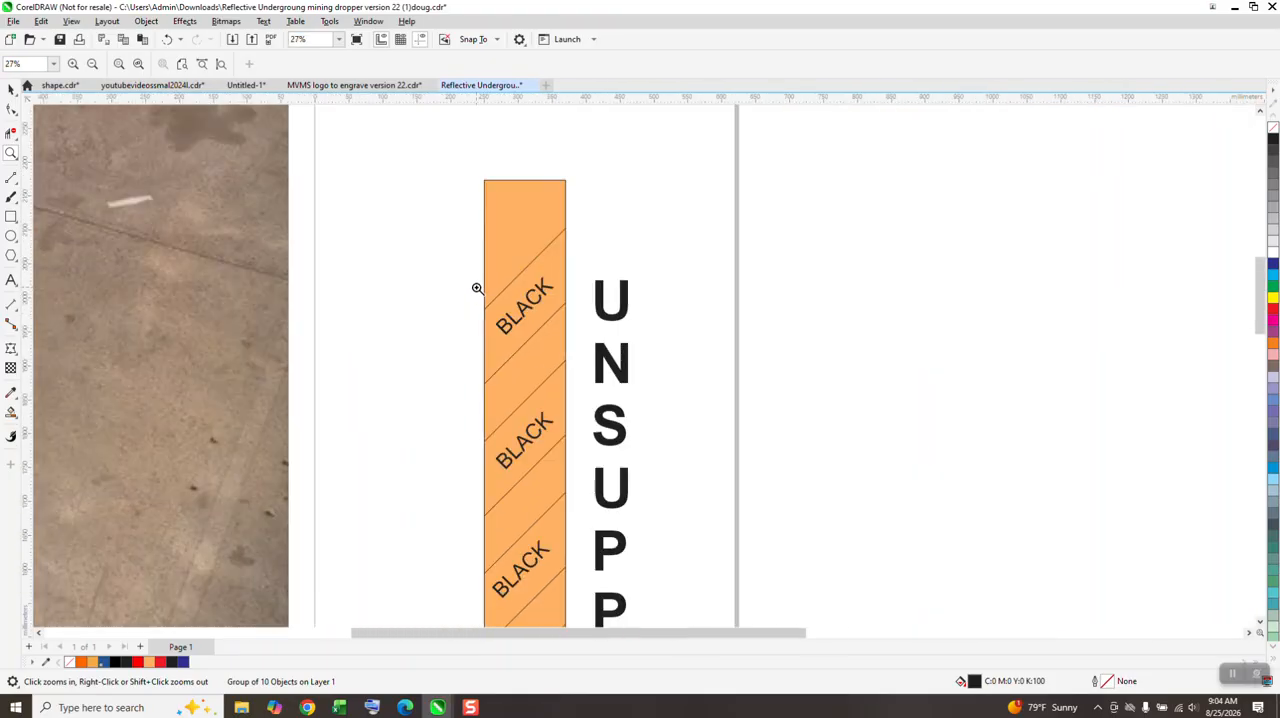
scroll(476, 268, down, 1)
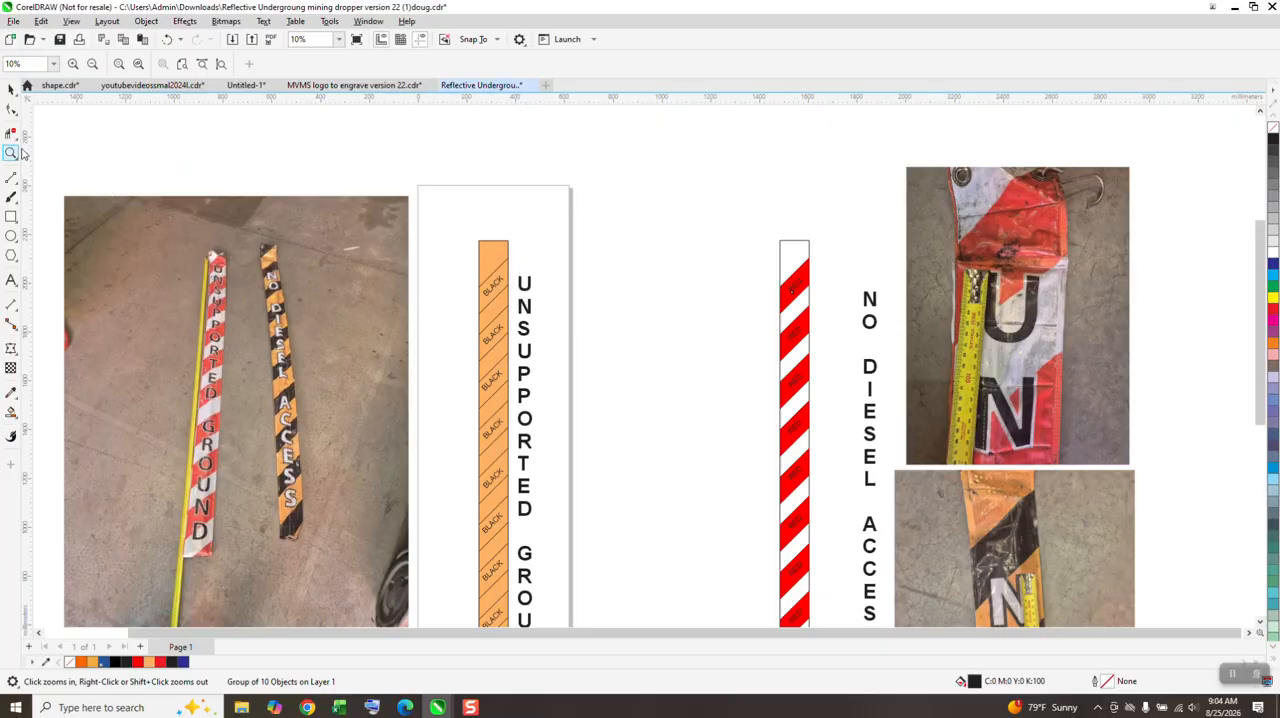
scroll(460, 248, up, 4)
click(12, 90)
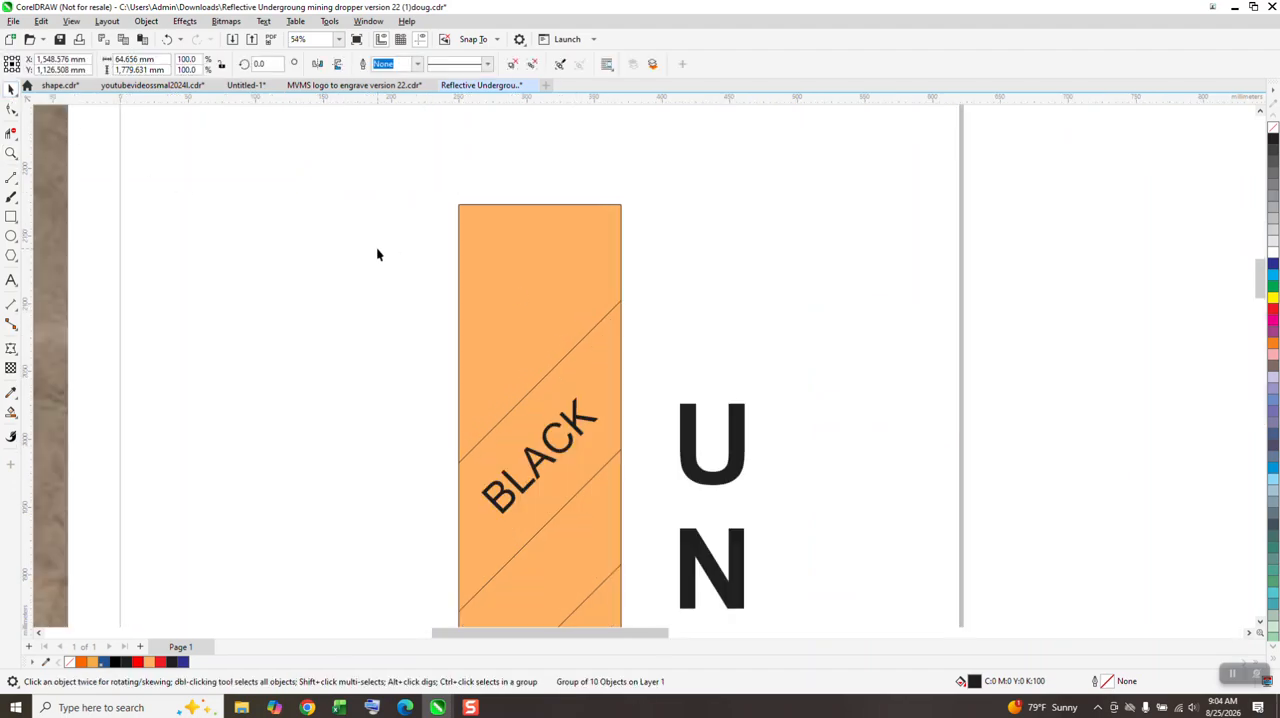
click(600, 323)
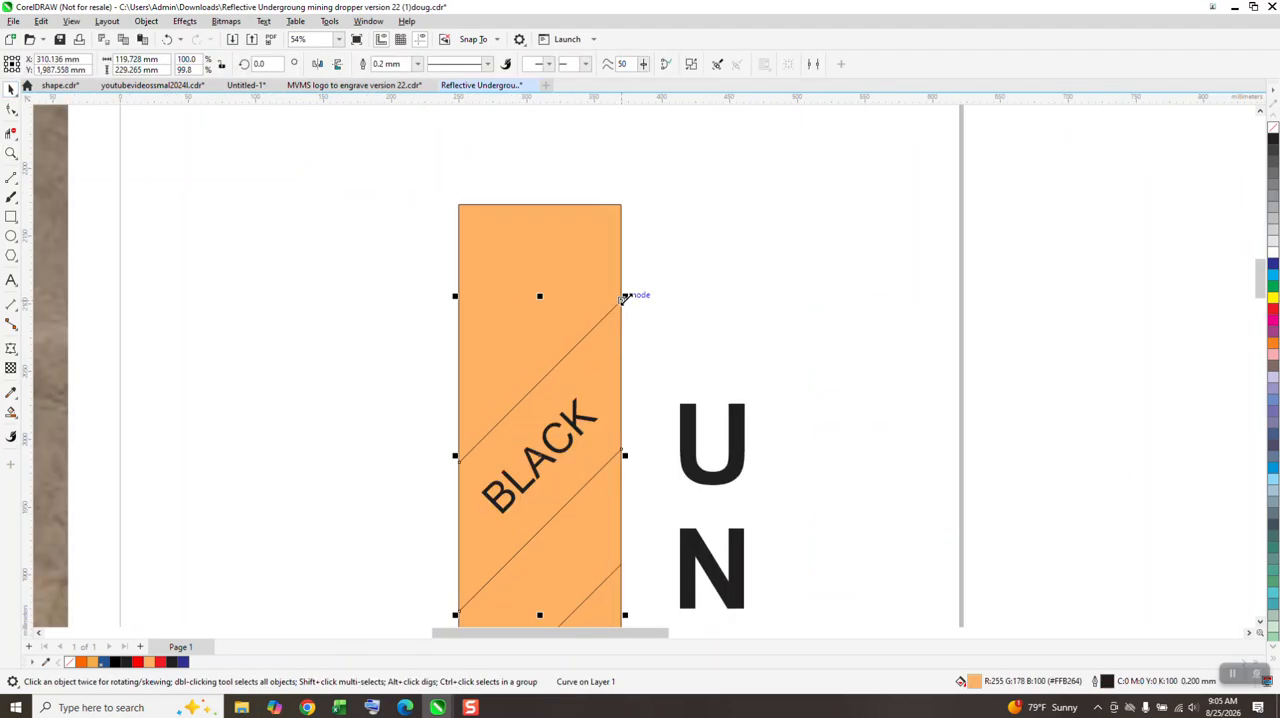
drag(623, 297, 637, 281)
scroll(599, 272, down, 2)
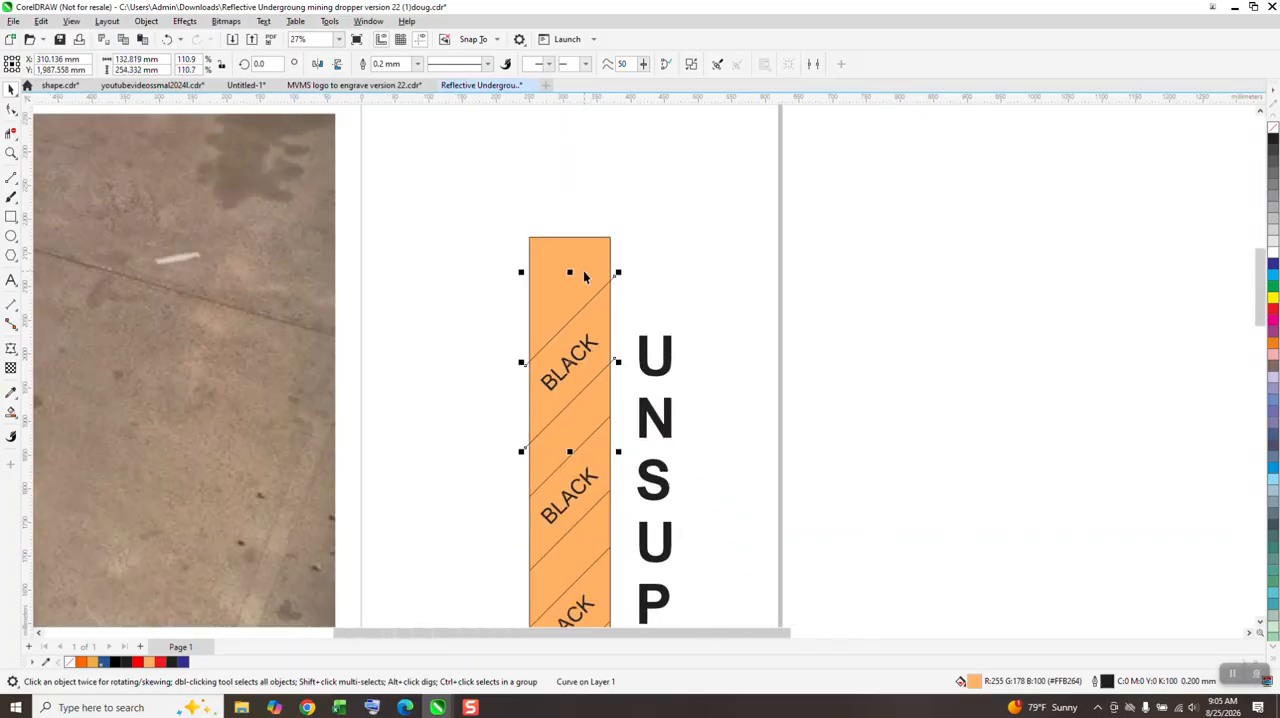
Step: Trim the two enlarged lines' overhanging ends along the orange strip's right edge with Virtual Segment Delete
click(11, 152)
click(653, 345)
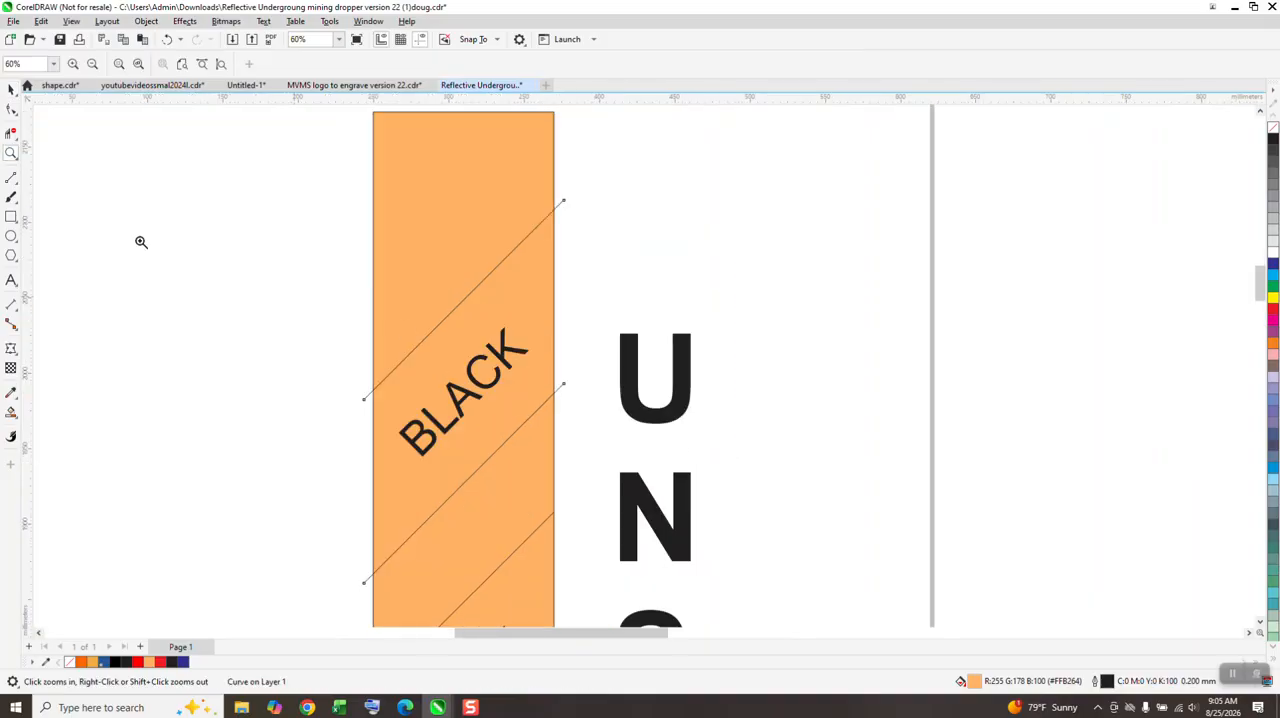
click(11, 133)
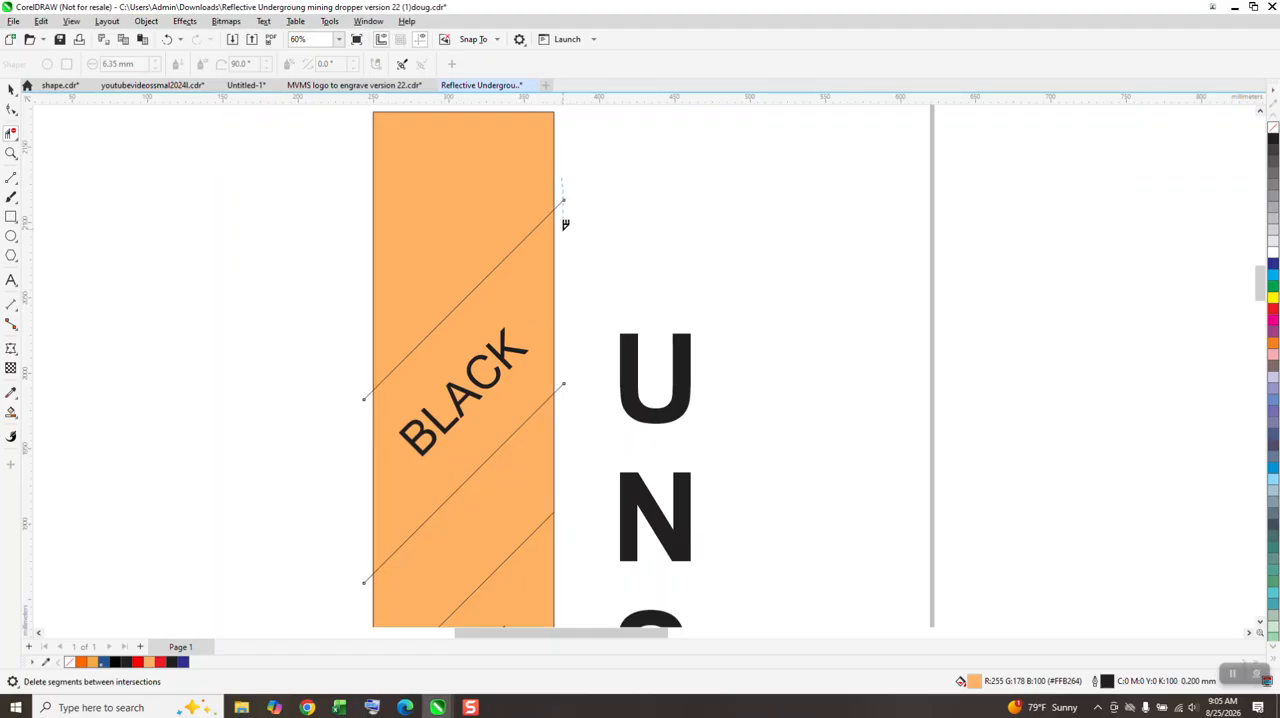
drag(561, 306, 566, 390)
scroll(616, 290, down, 5)
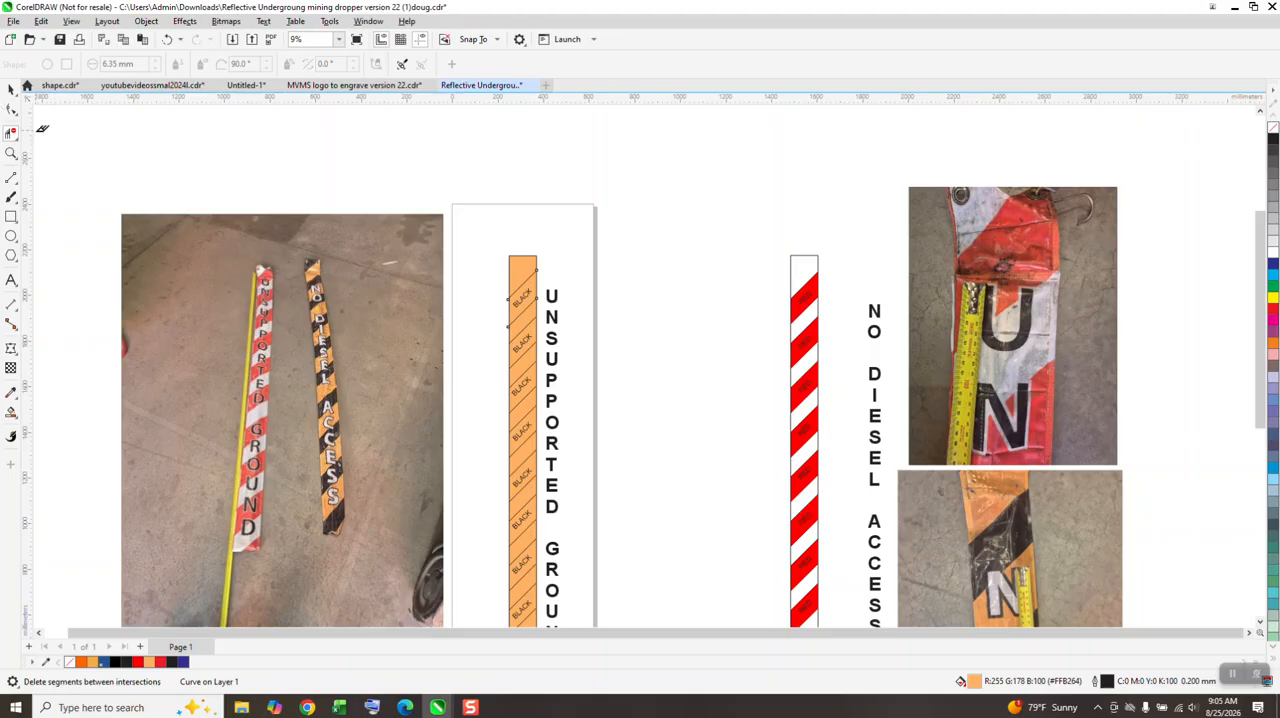
Step: Examine the red-striped strip's bands and labels beside the orange strip and the reference photos
click(11, 153)
drag(747, 259, 843, 318)
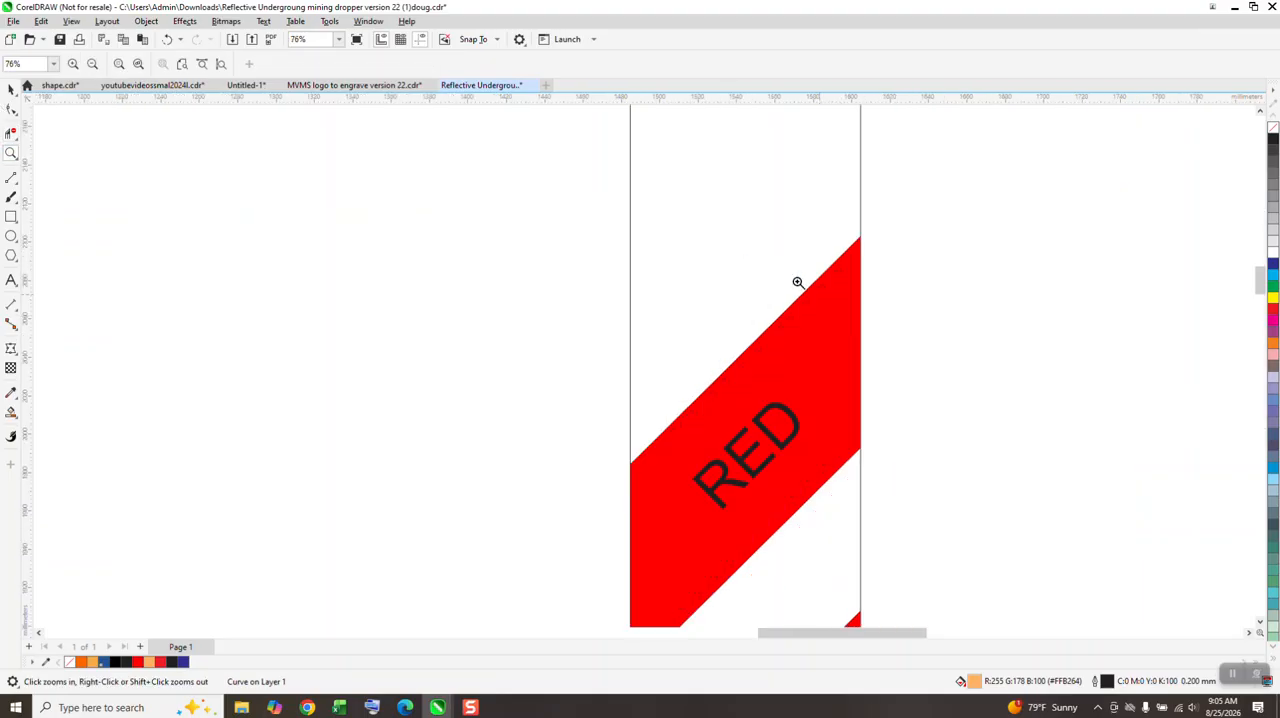
scroll(614, 234, down, 6)
scroll(1009, 377, down, 1)
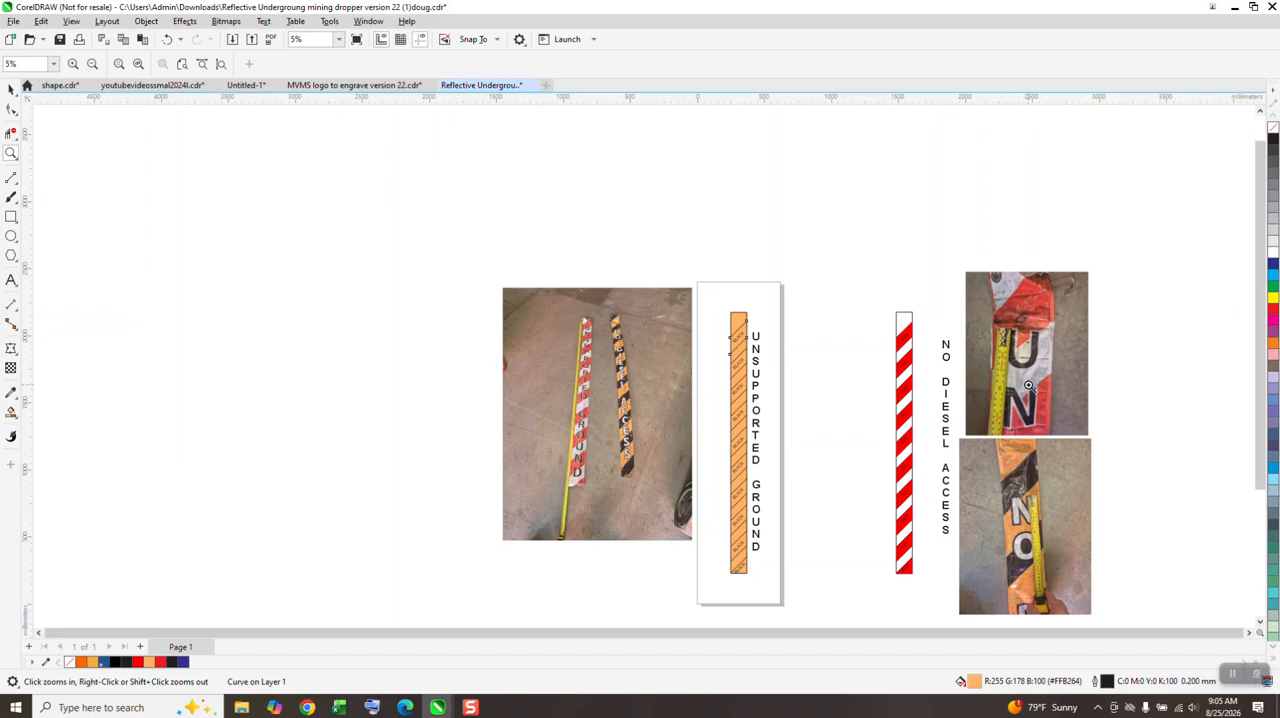
drag(900, 325, 924, 375)
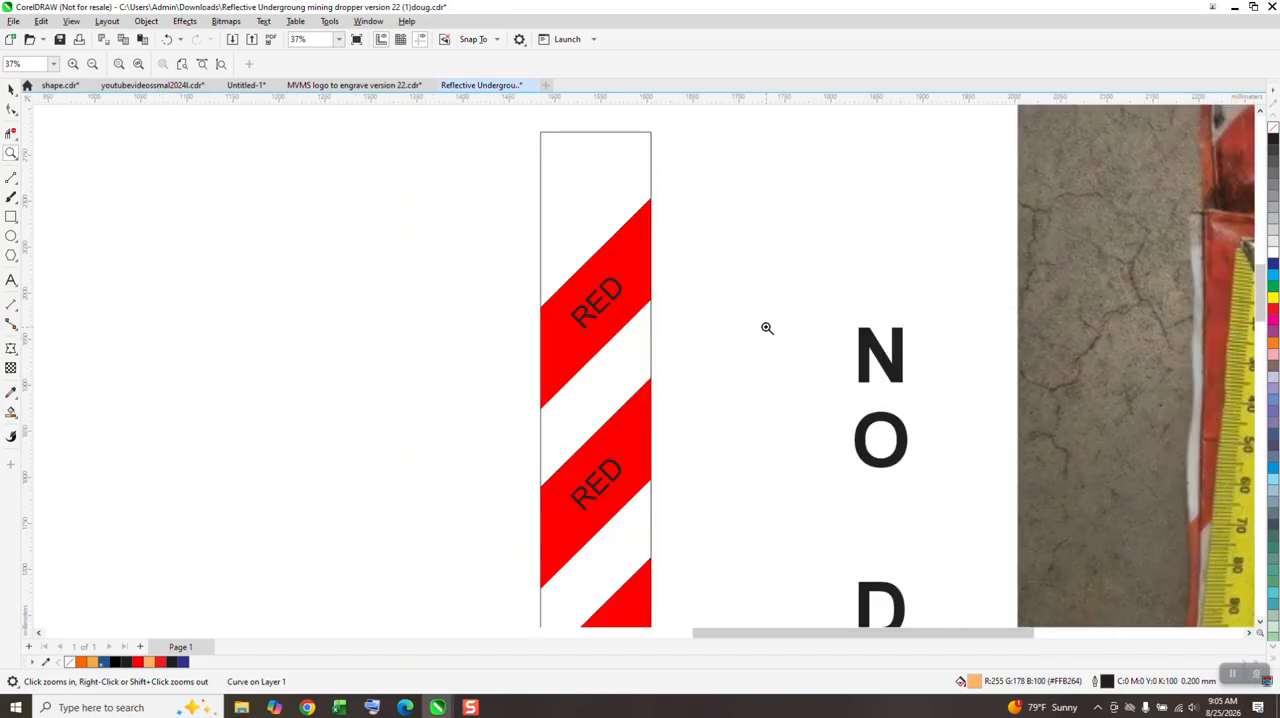
scroll(725, 270, down, 2)
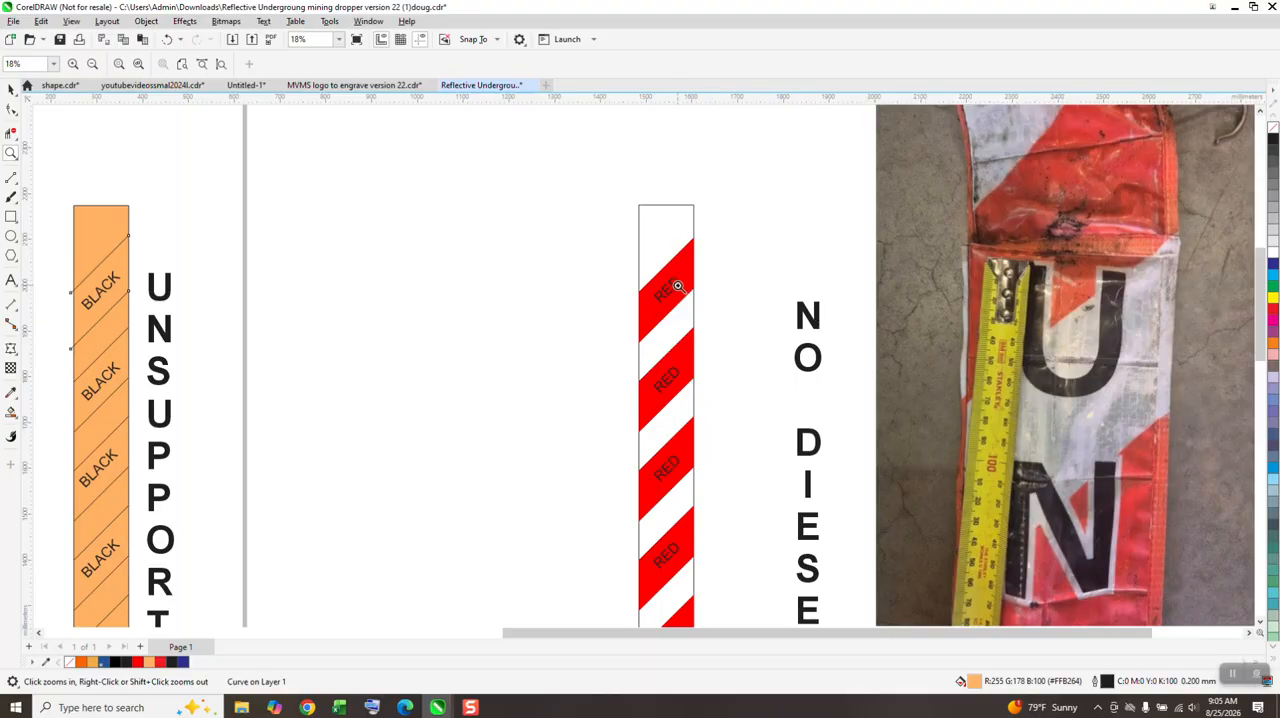
scroll(670, 282, down, 1)
scroll(665, 277, down, 1)
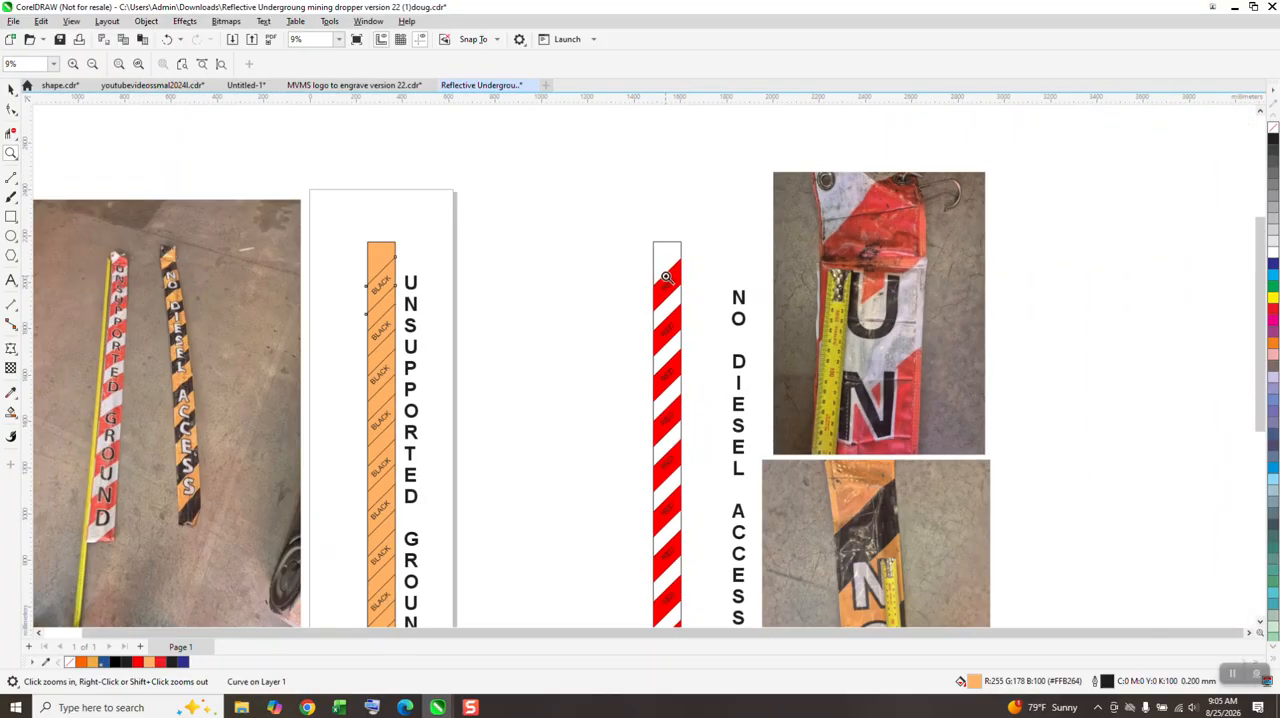